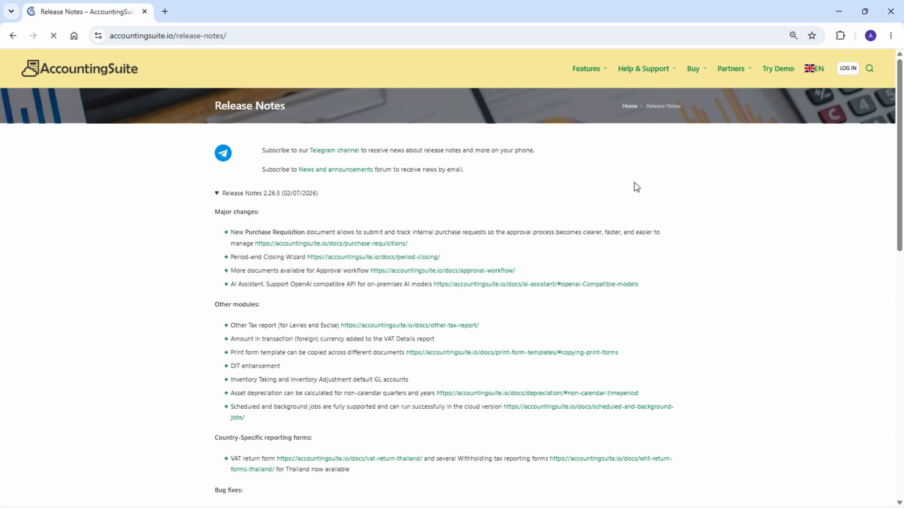
Step: Read through the 2.26.5 release notes, covering the major changes, other modules, country-specific forms and bug fixes
scroll(637, 187, "down", 4)
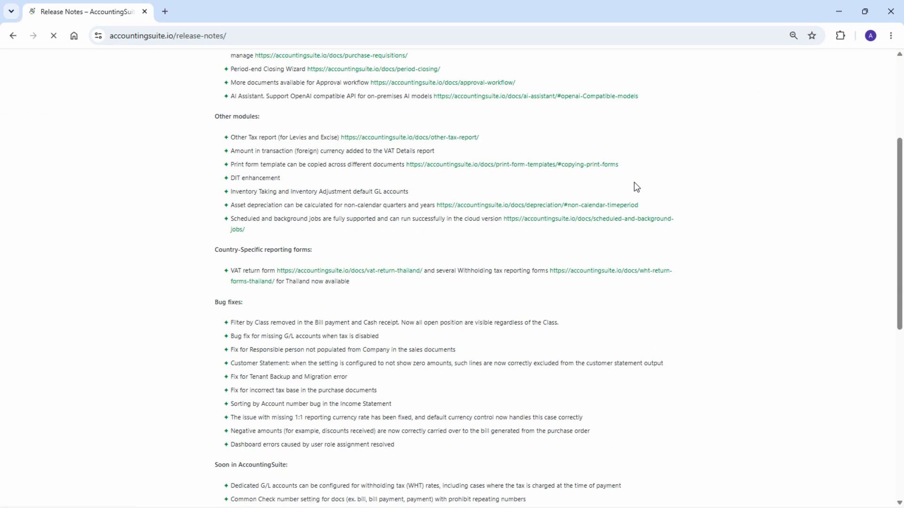
scroll(637, 187, "down", 4)
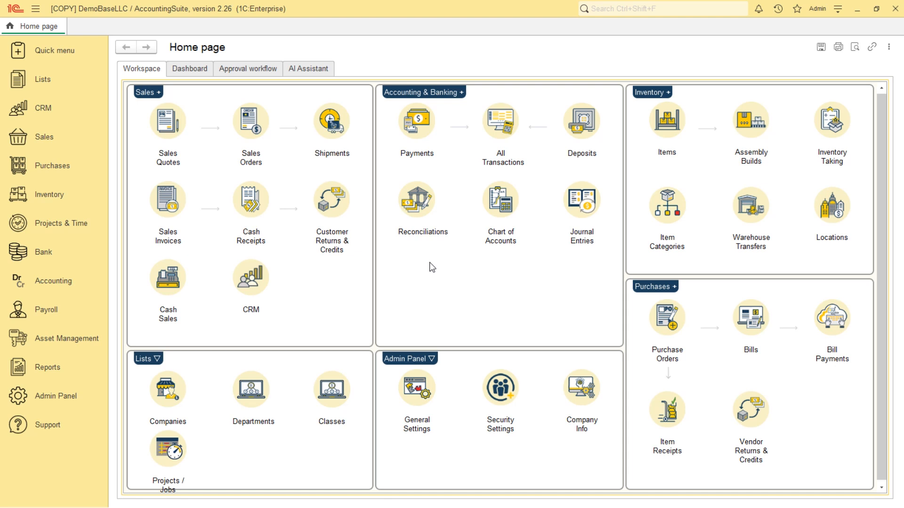
Step: Switch to AccountingSuite and open purchase requisition 1000 dated 10/07/2026 from the Purchase Requisitions
left_click(52, 166)
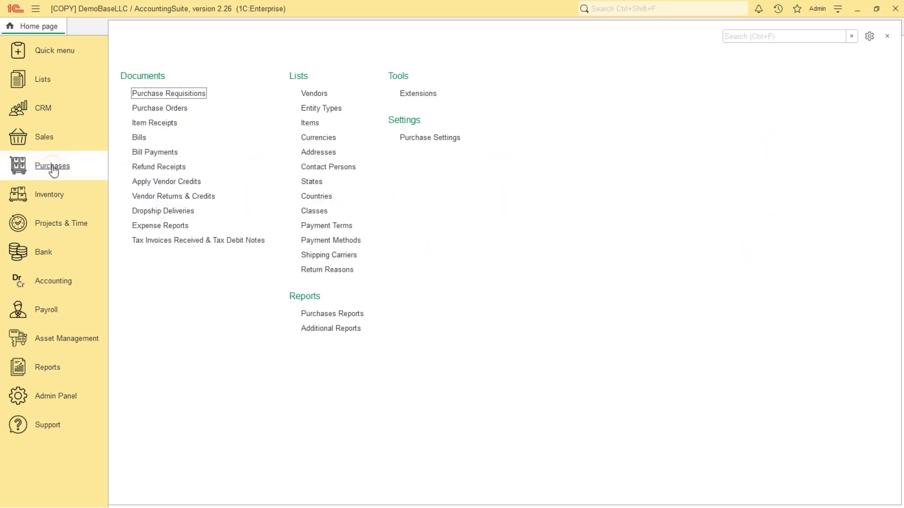
left_click(196, 95)
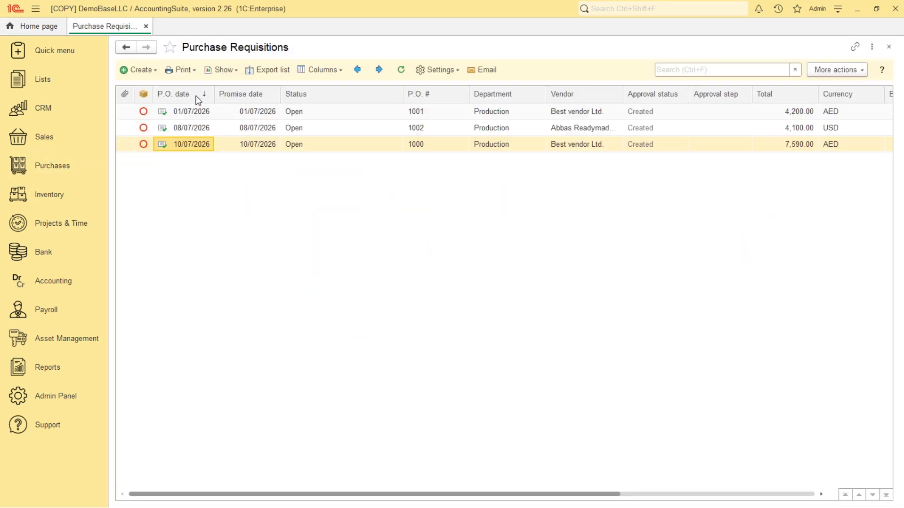
double_click(194, 142)
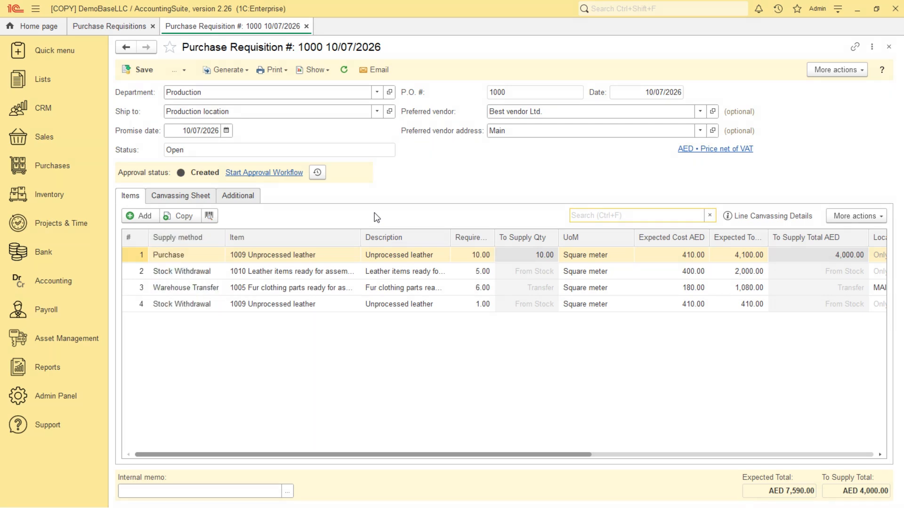
Step: Review the vendor quotes in the canvassing details of requisition line 1, then hide the details
left_click(191, 258)
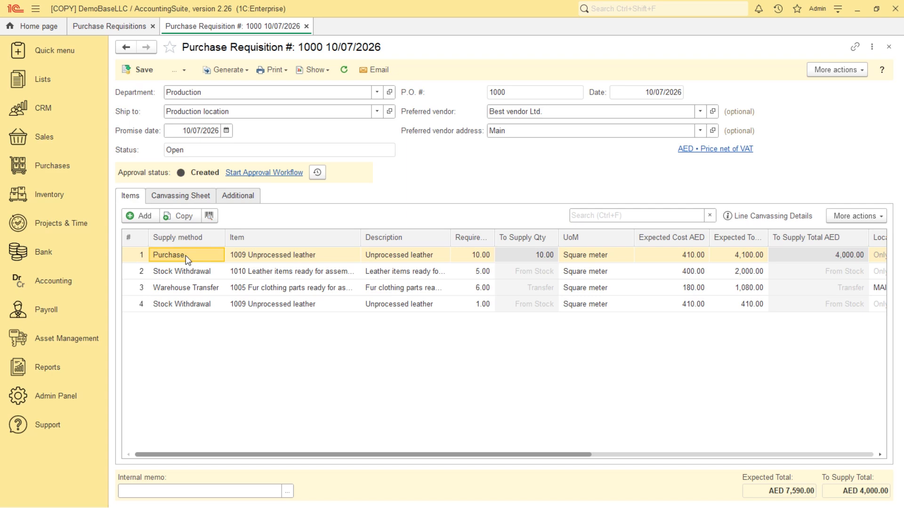
left_click(784, 217)
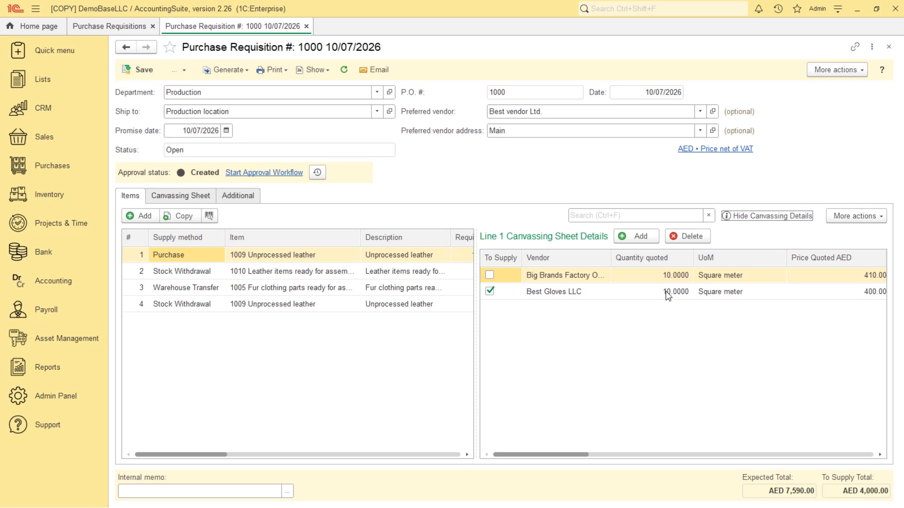
mouse_move(560, 455)
left_mouse_down()
mouse_move(650, 457)
mouse_move(560, 445)
mouse_move(546, 452)
left_mouse_up()
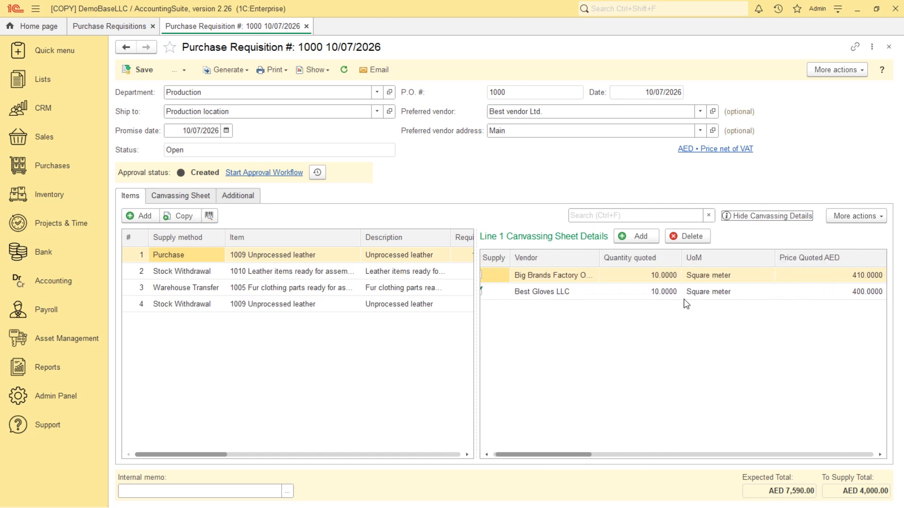
left_click(745, 217)
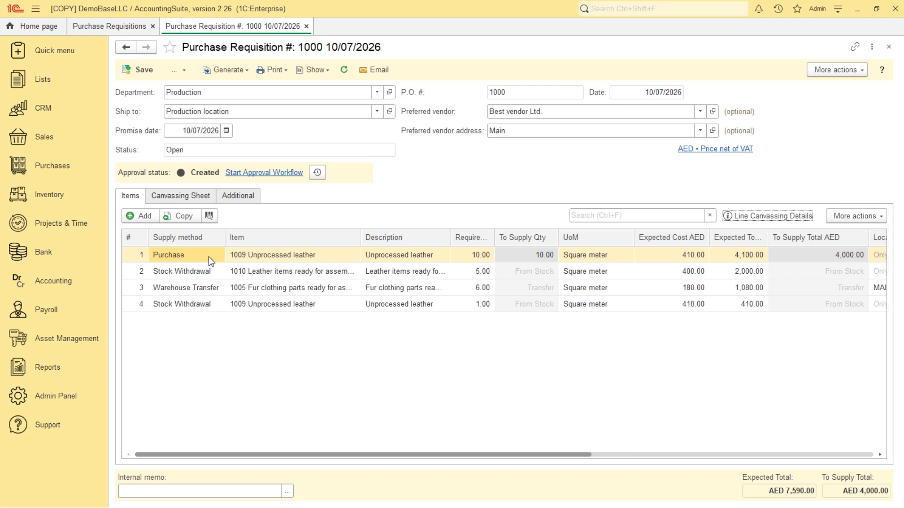
Step: Check the canvassing details of stock withdrawal line 2 and hide them again
left_click(210, 272)
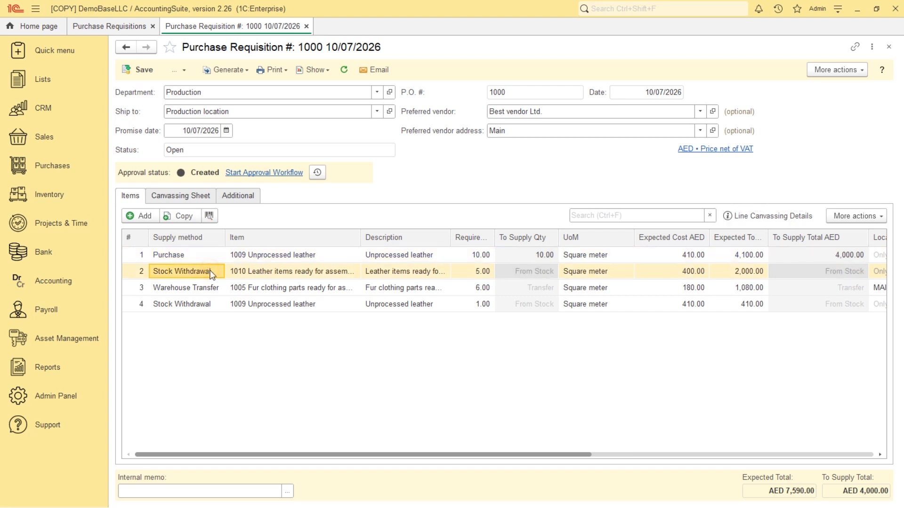
left_click(759, 218)
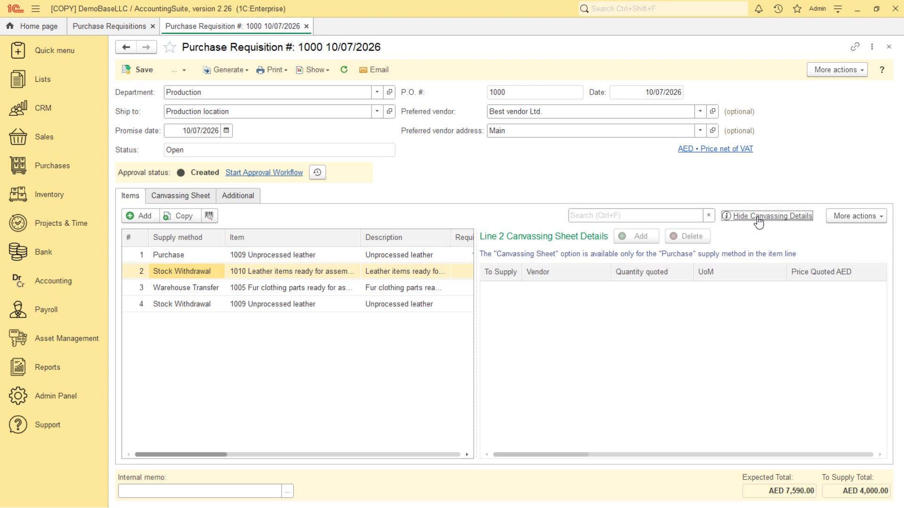
left_click(759, 217)
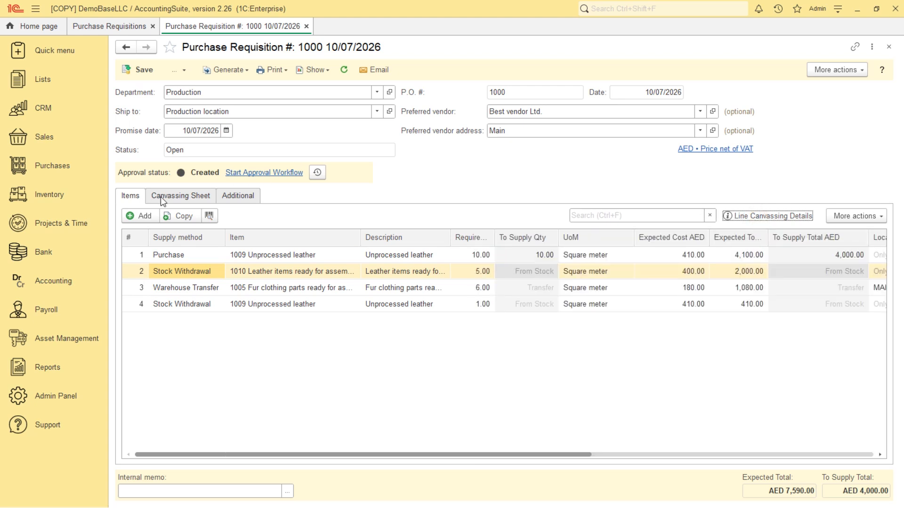
Step: Review the requisition's full canvassing sheet grouped by item and by vendor, as well as its additional details
left_click(177, 199)
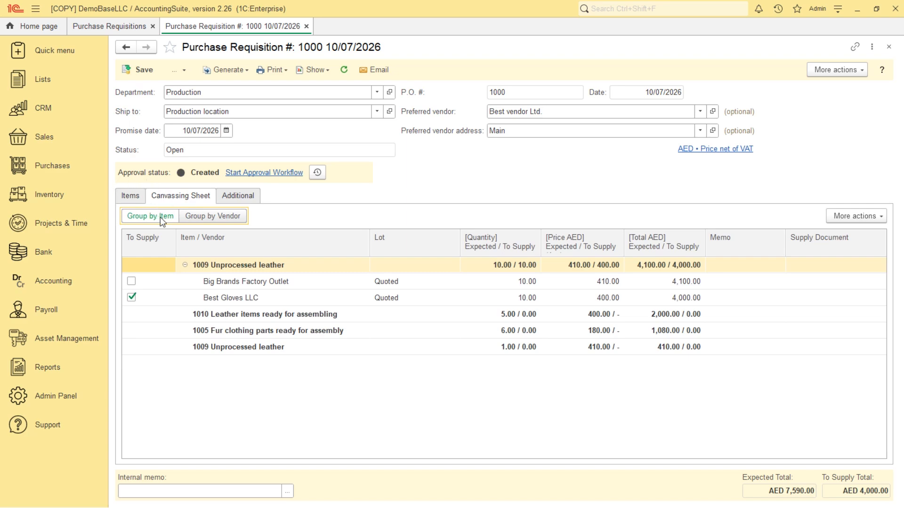
left_click(232, 216)
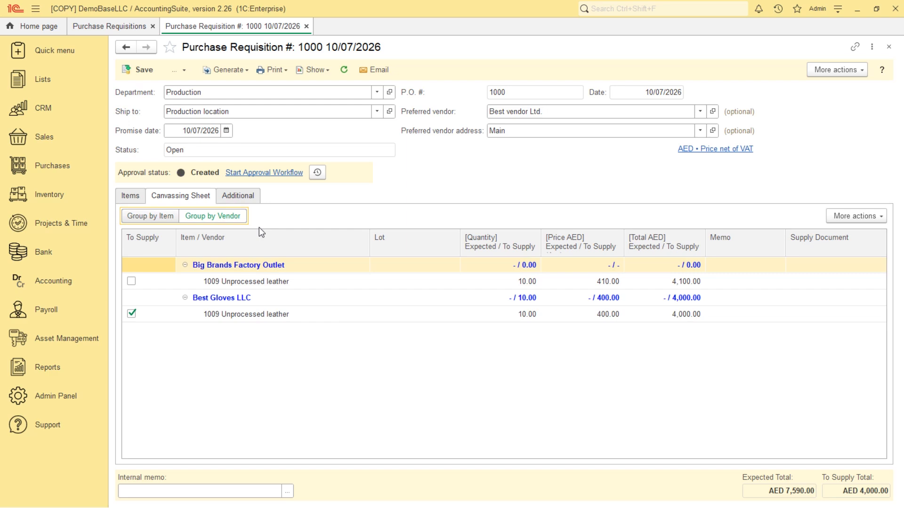
left_click(248, 198)
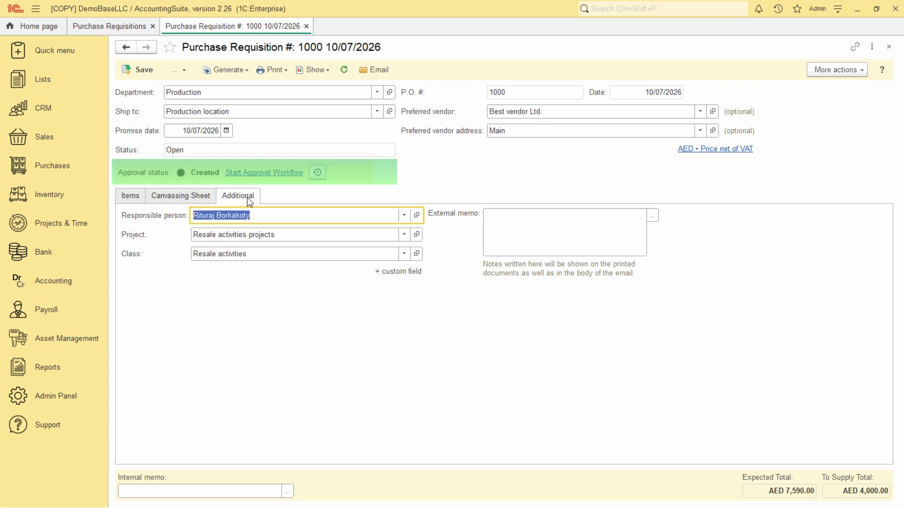
Step: Return to the requisition's items and show the canvassing details of the purchase line for unprocessed leather
left_click(133, 194)
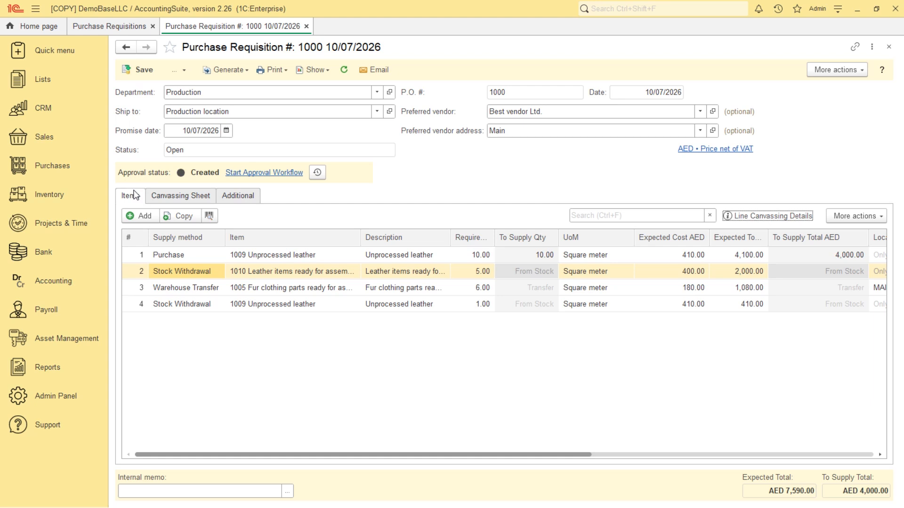
left_click(193, 253)
left_click(791, 218)
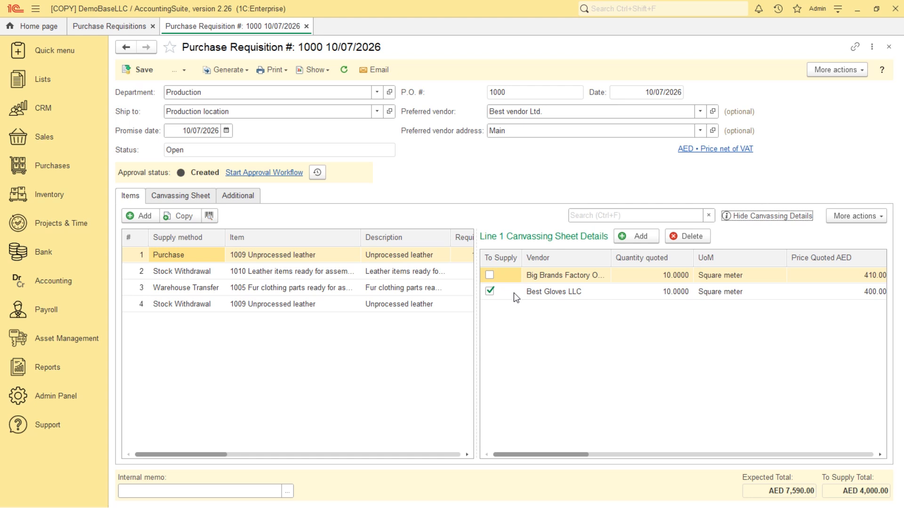
Step: Generate supply requisition documents for the purchase item, both stock withdrawal items and the warehouse transfer item
left_click(238, 71)
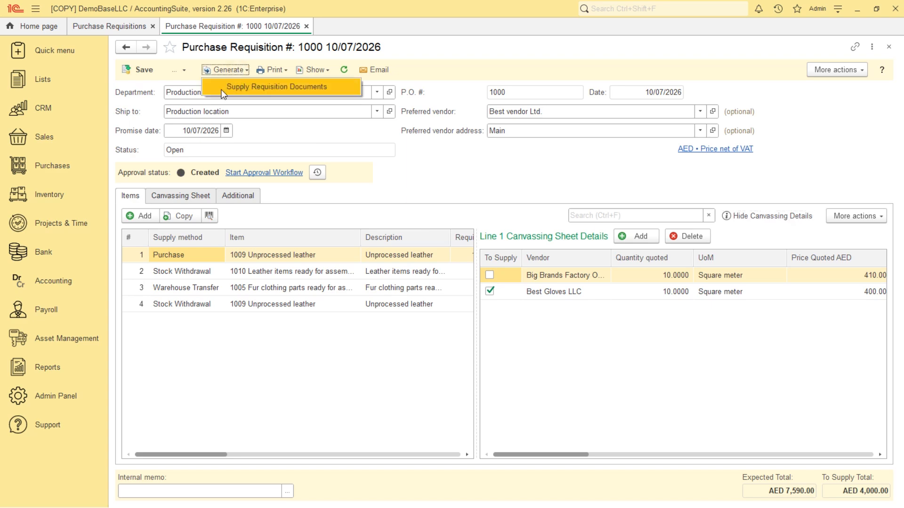
left_click(224, 90)
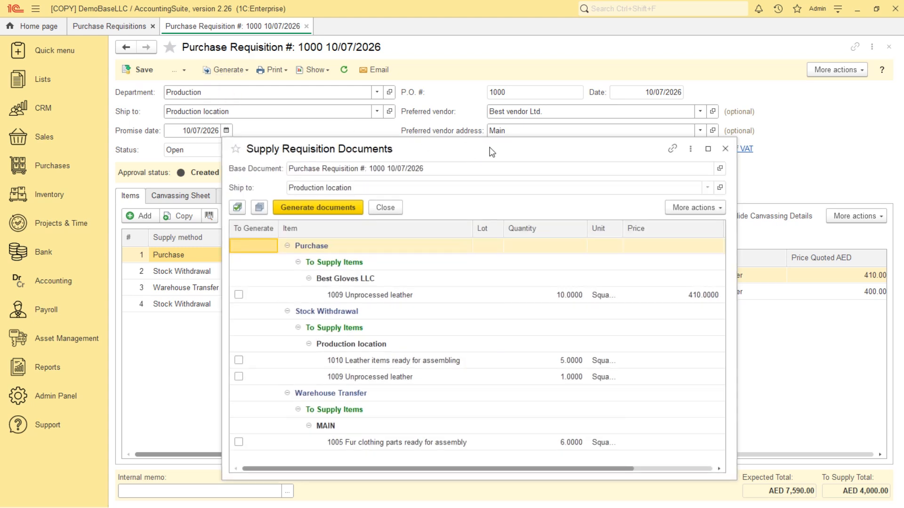
left_click_drag(498, 154, 454, 90)
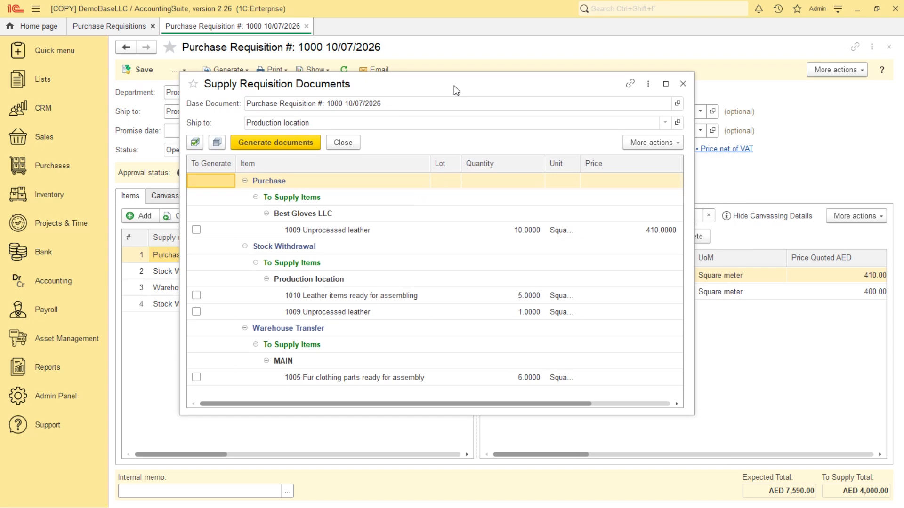
left_click(196, 231)
left_click(196, 296)
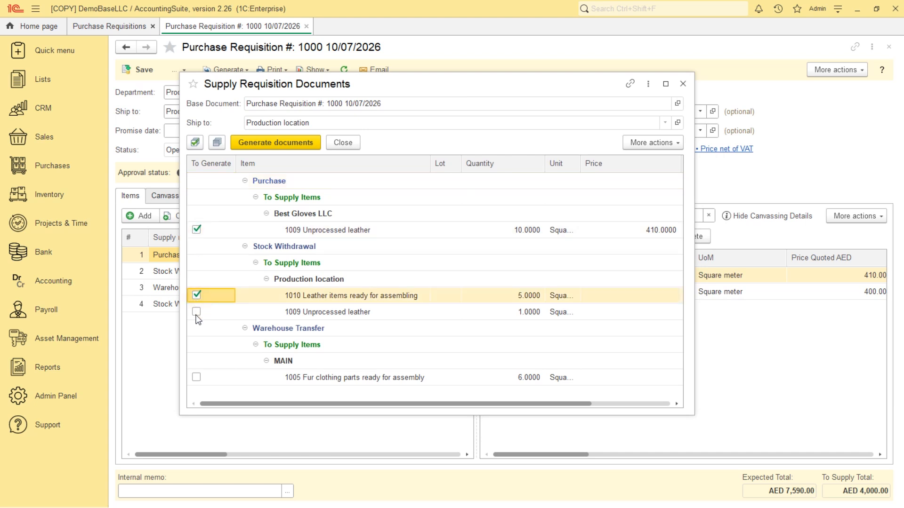
left_click(196, 311)
left_click(196, 378)
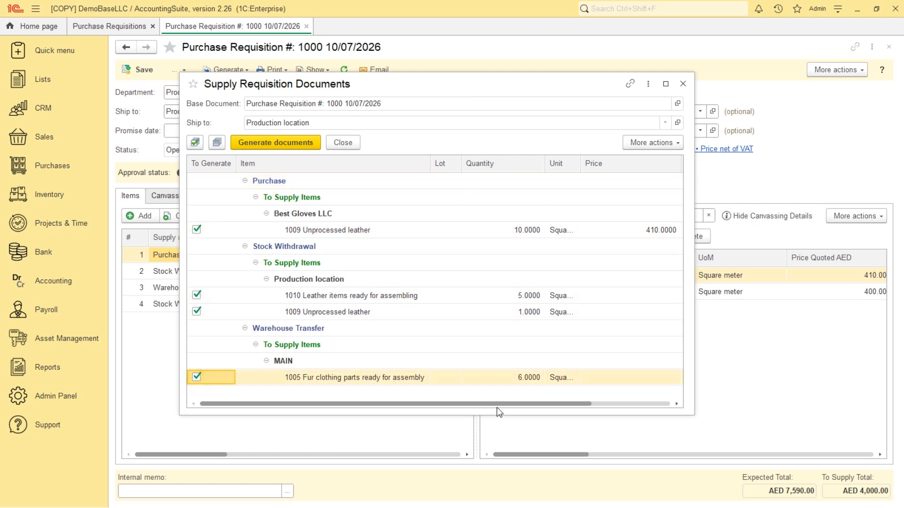
left_click(298, 146)
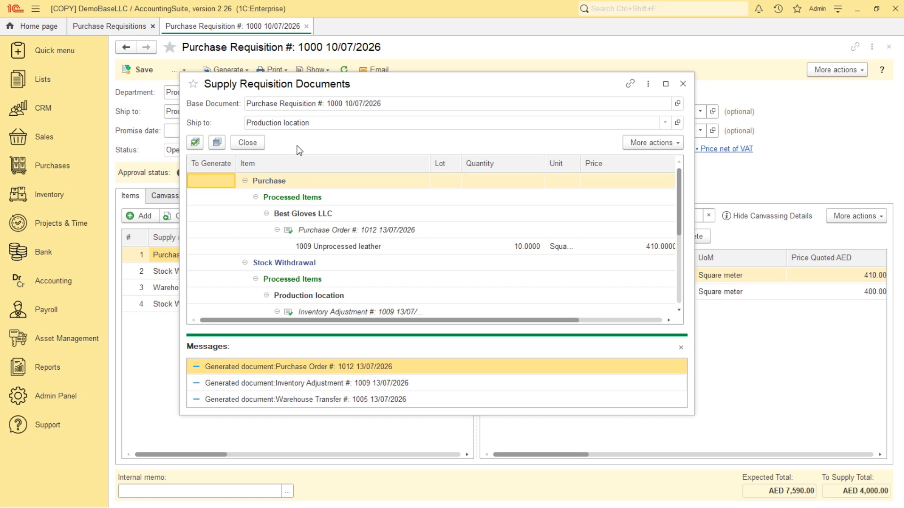
left_click_drag(437, 93, 523, 102)
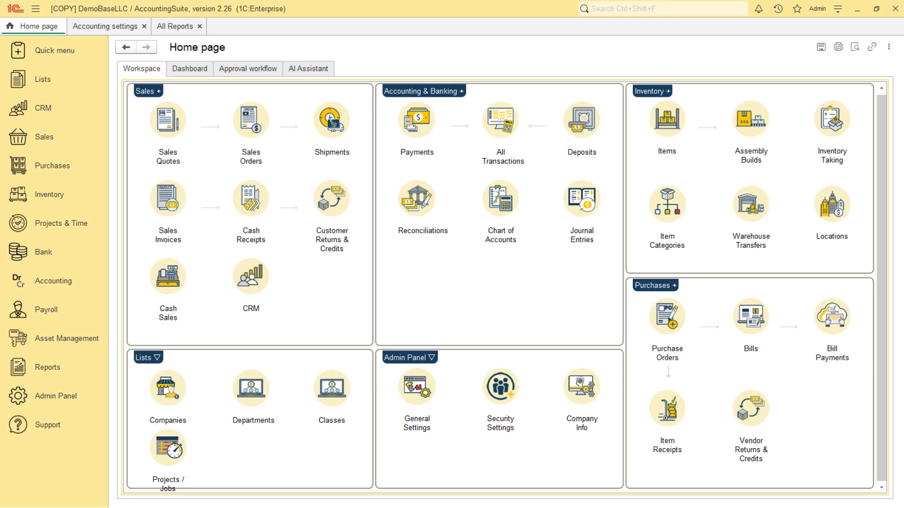
Step: Open the Period Closing Settings of the Period Closing Wizard in the Accounting section
left_click(55, 285)
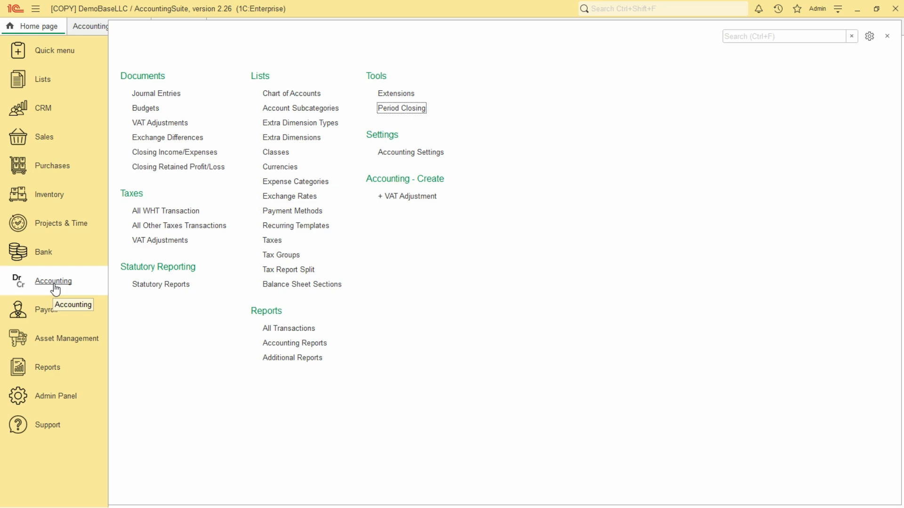
left_click(420, 107)
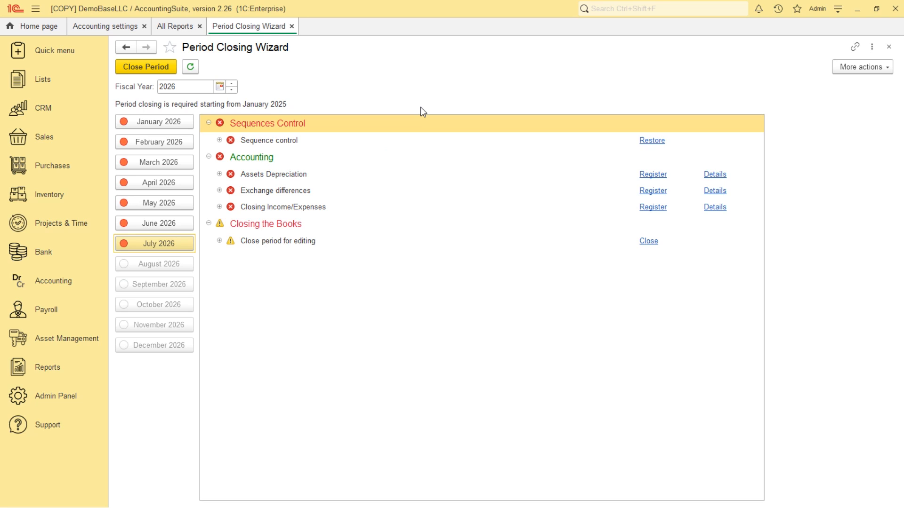
left_click(850, 72)
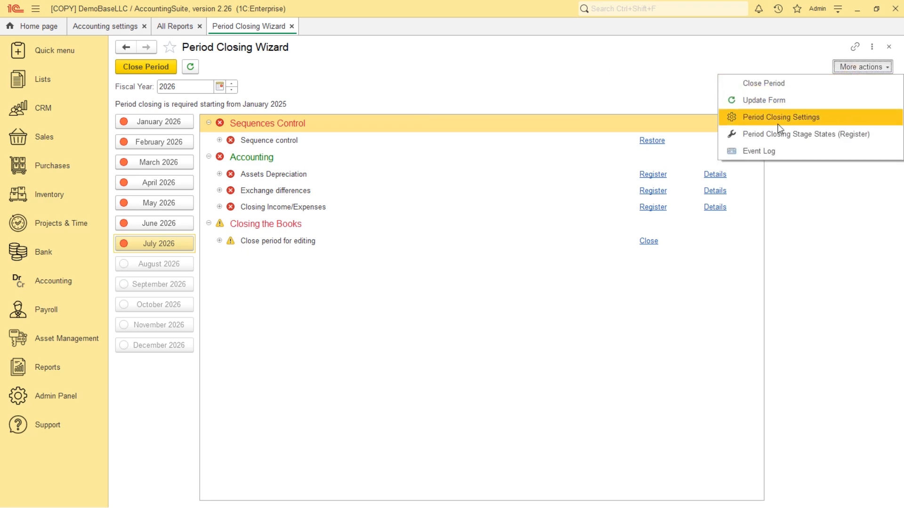
left_click(810, 120)
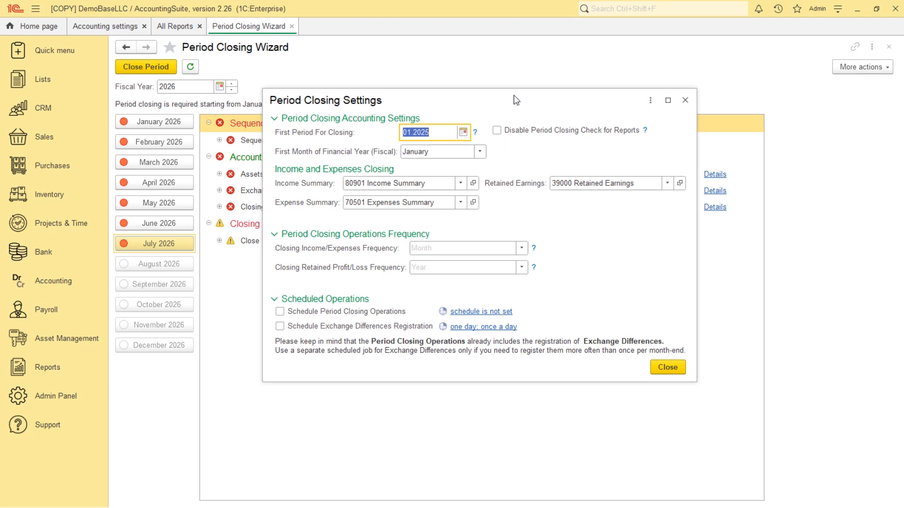
Step: Set the first month of the financial year to March in the Period Closing Settings
left_click(449, 132)
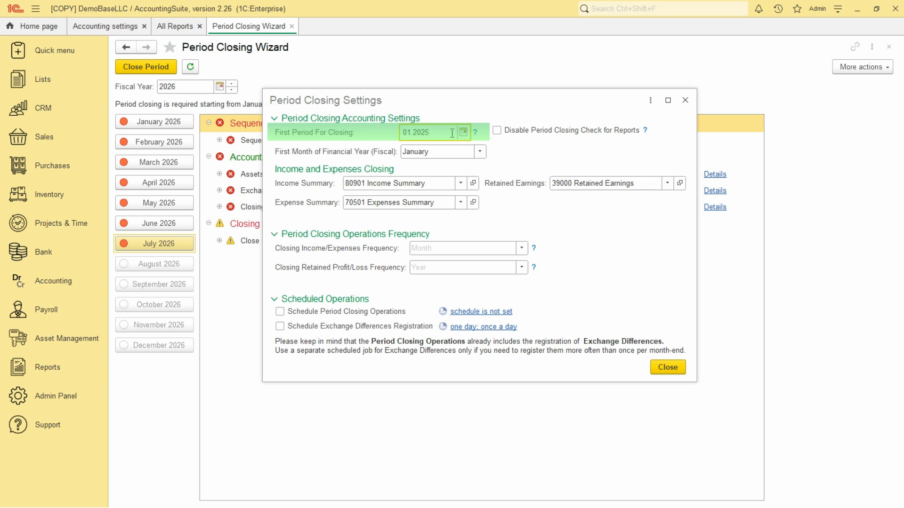
left_click(452, 133)
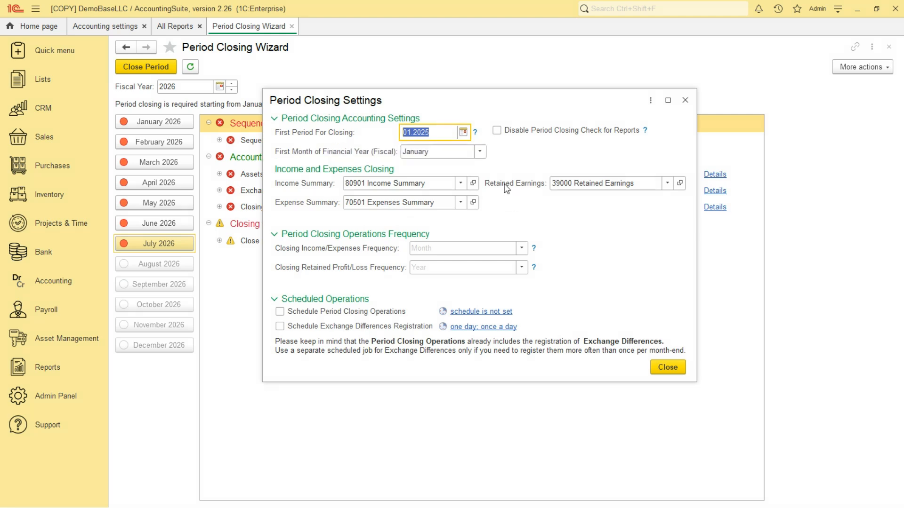
left_click(480, 152)
left_click(450, 205)
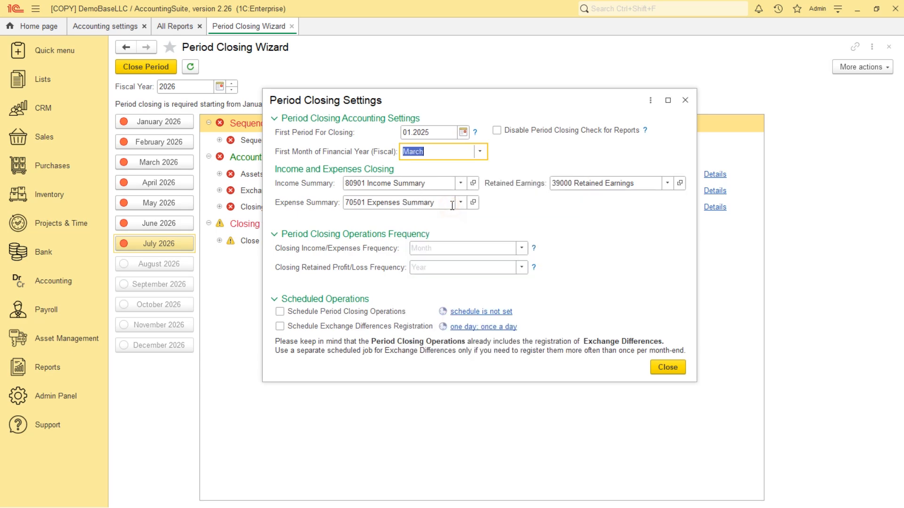
Step: Open the Trial Balance (Adjusted) report to check the period used for This Fiscal Year
left_click(52, 373)
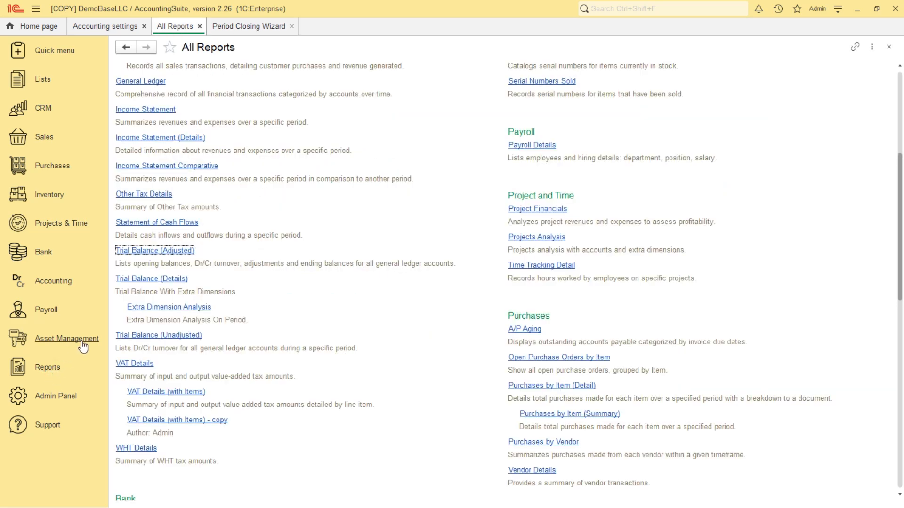
left_click(147, 251)
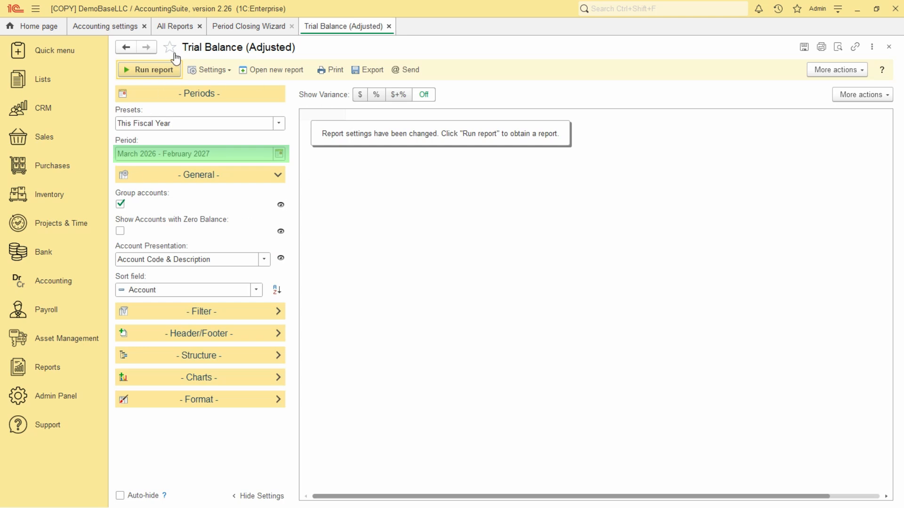
Step: Return to the Period Closing Settings and set the first month of the financial year to January
left_click(237, 30)
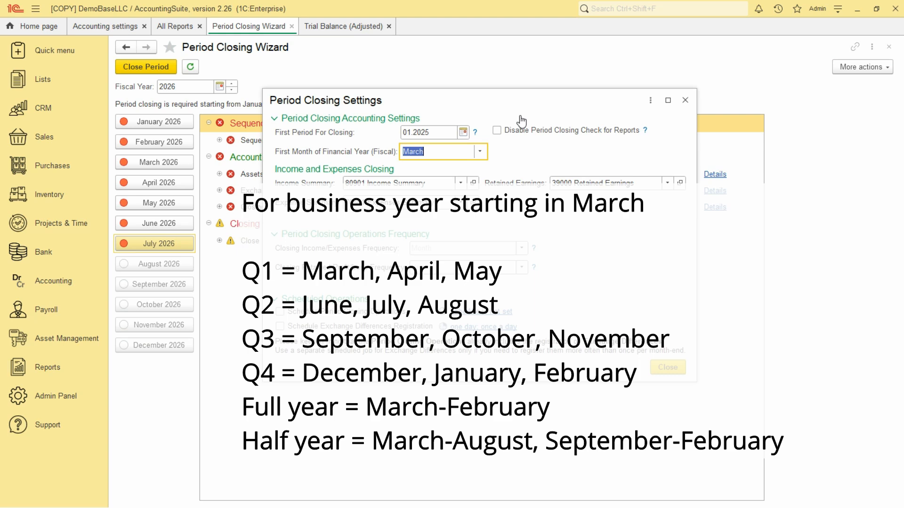
left_click(480, 152)
left_click(518, 172)
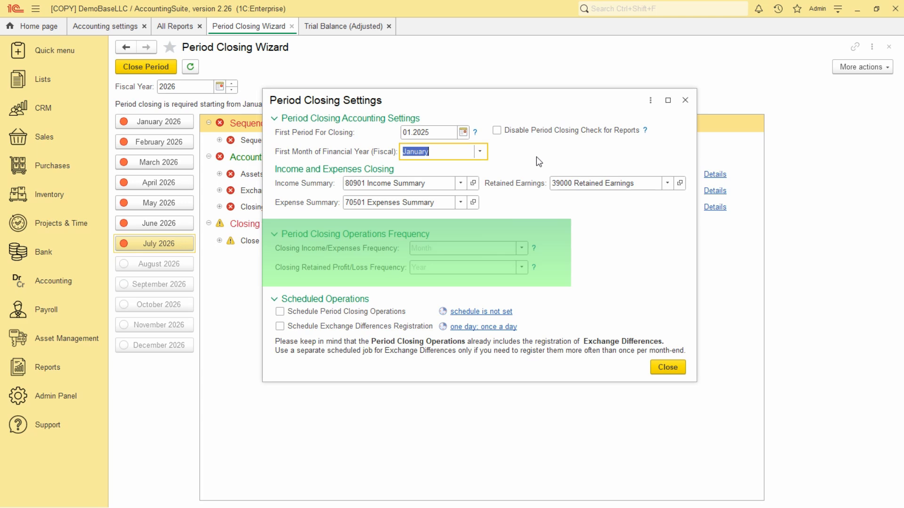
Step: Review the frequency options for closing income and expenses, then close the Period Closing Settings
left_click(526, 248)
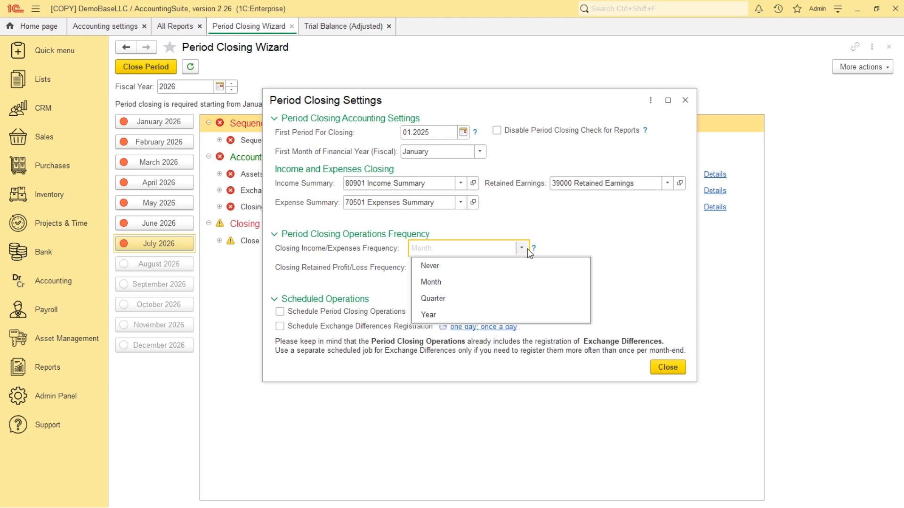
left_click(580, 253)
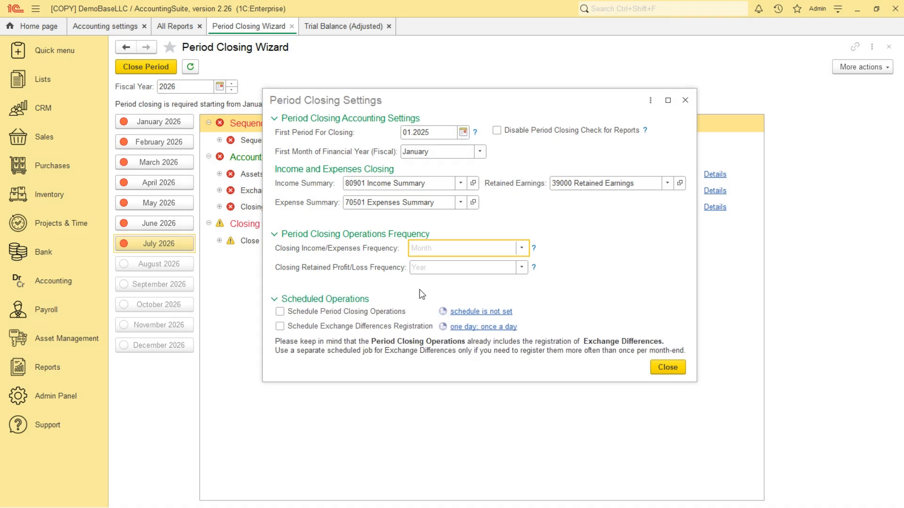
left_click(665, 367)
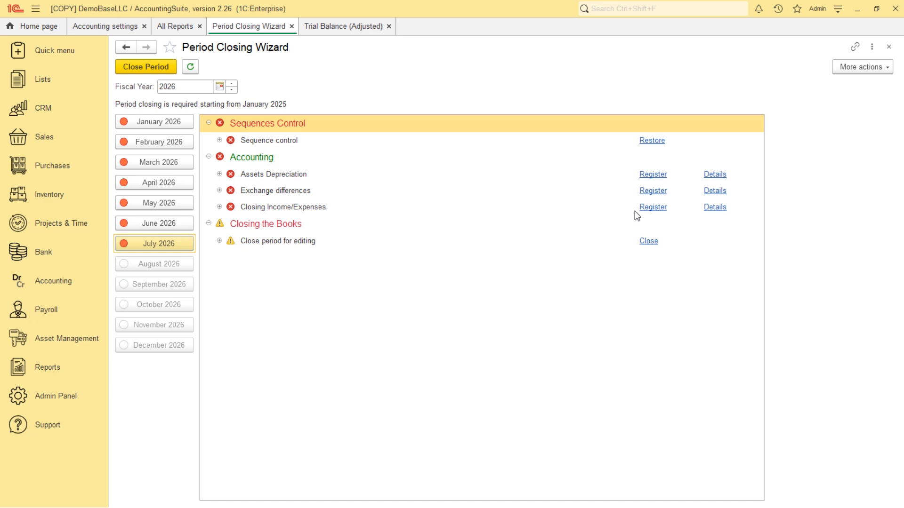
Step: Run the period closing for fiscal year 2025, restoring the transactions sequence from 01/01/2025 to 31/12/2025
left_click(232, 90)
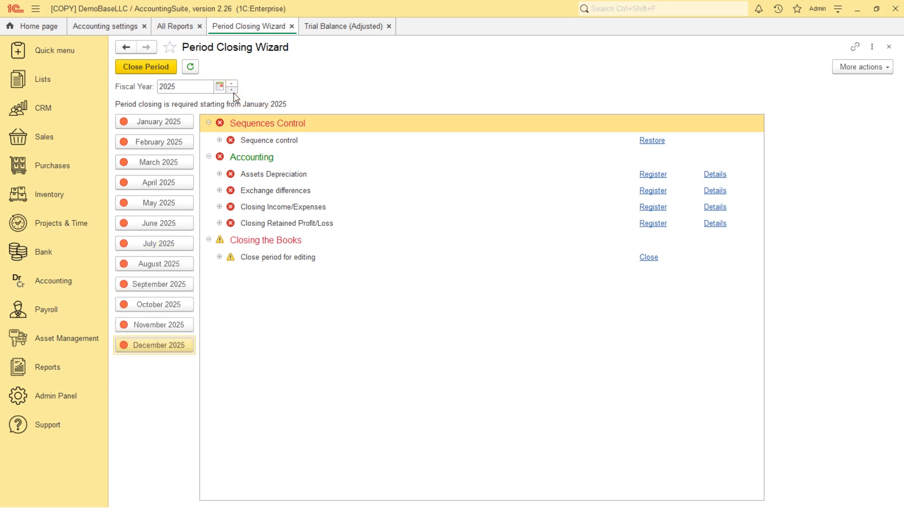
left_click(146, 69)
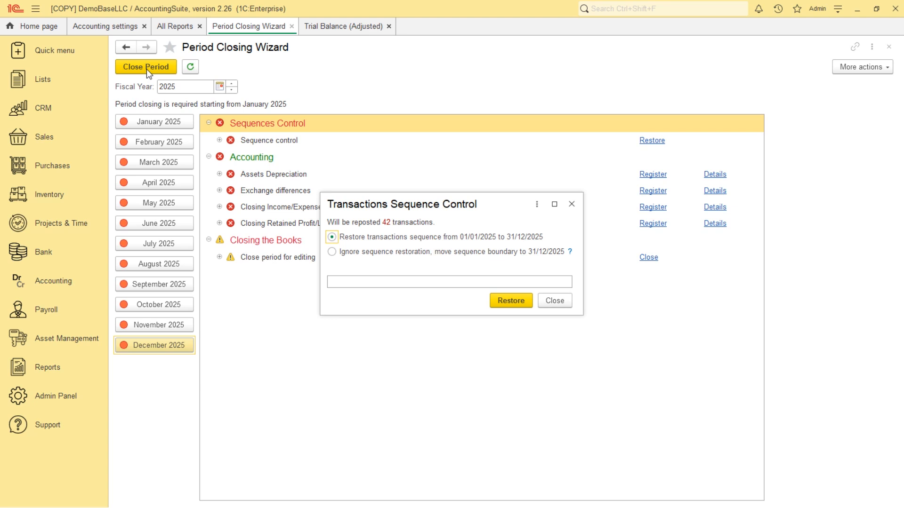
left_click(515, 300)
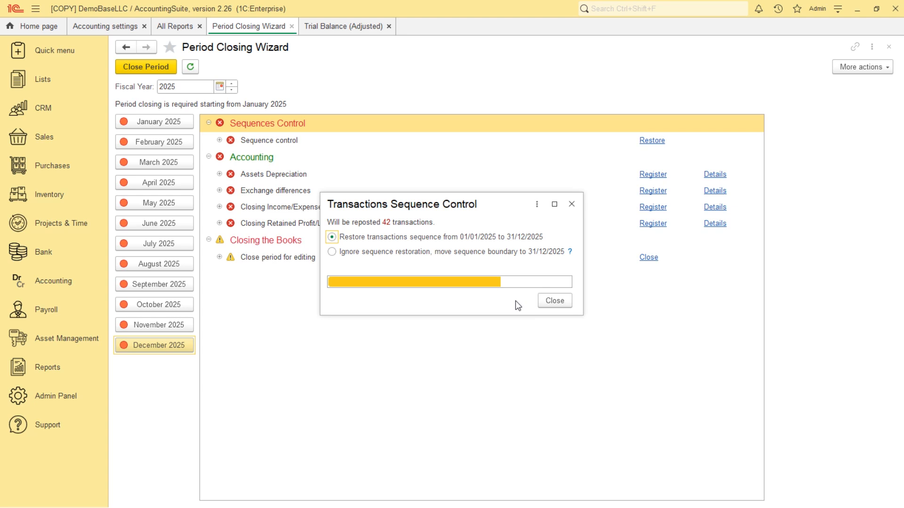
left_click(561, 301)
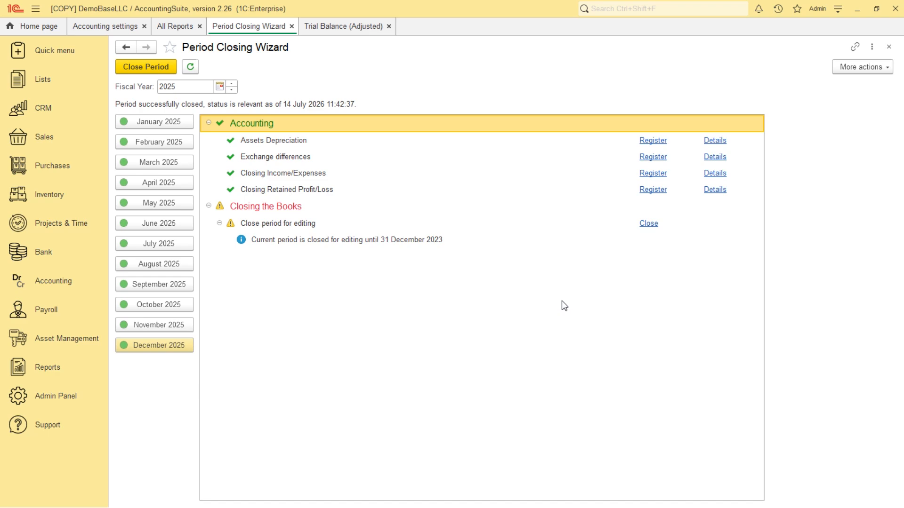
Step: Review the transactions generated for Assets Depreciation and Exchange differences from their details in the Period Closing Wizard
left_click(281, 143)
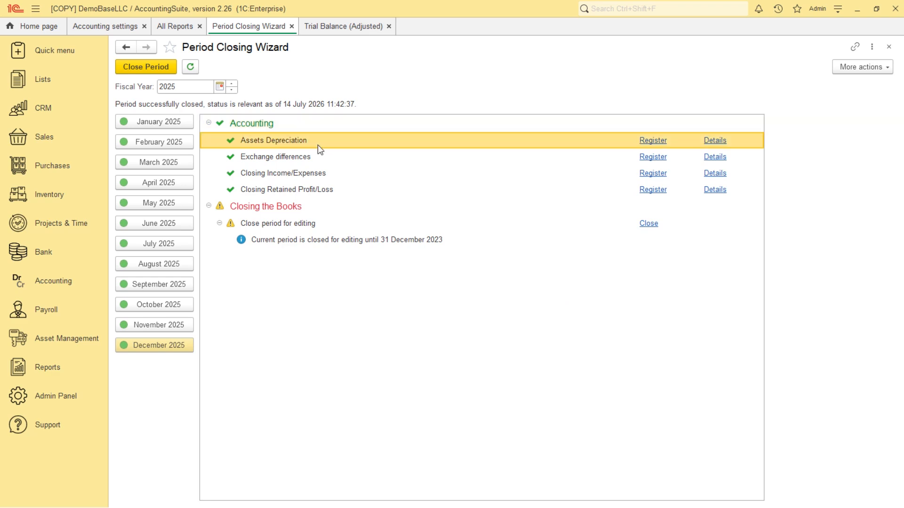
left_click(719, 140)
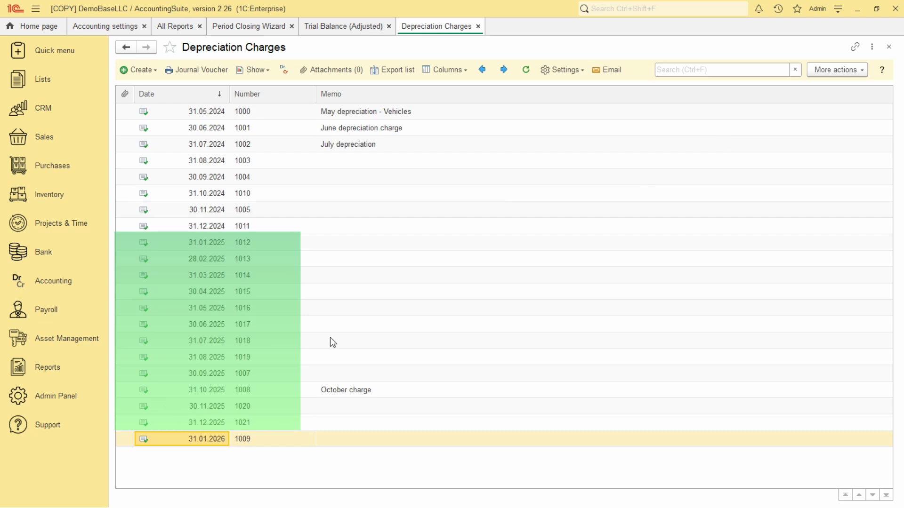
left_click(478, 26)
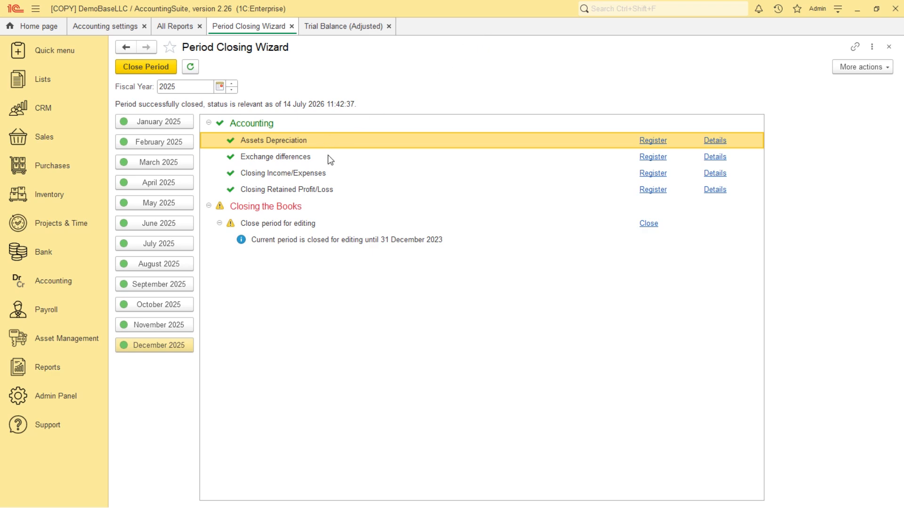
left_click(716, 158)
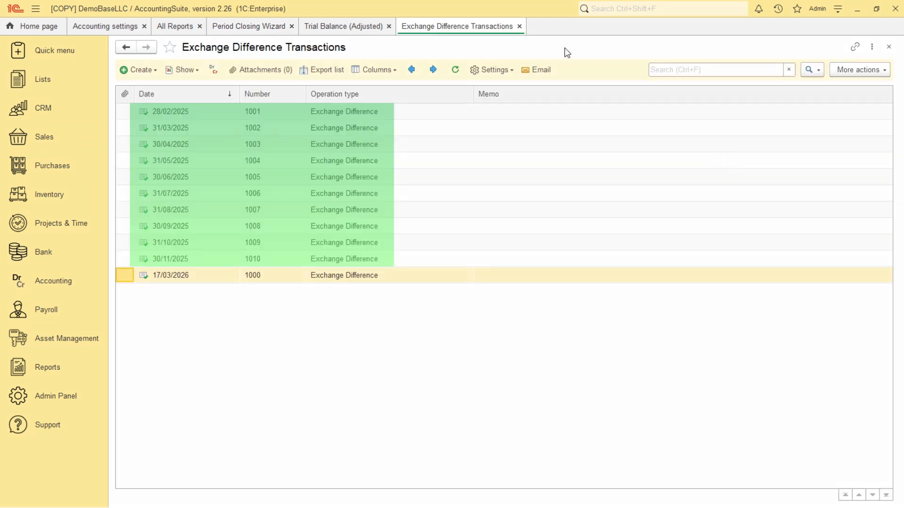
left_click(520, 27)
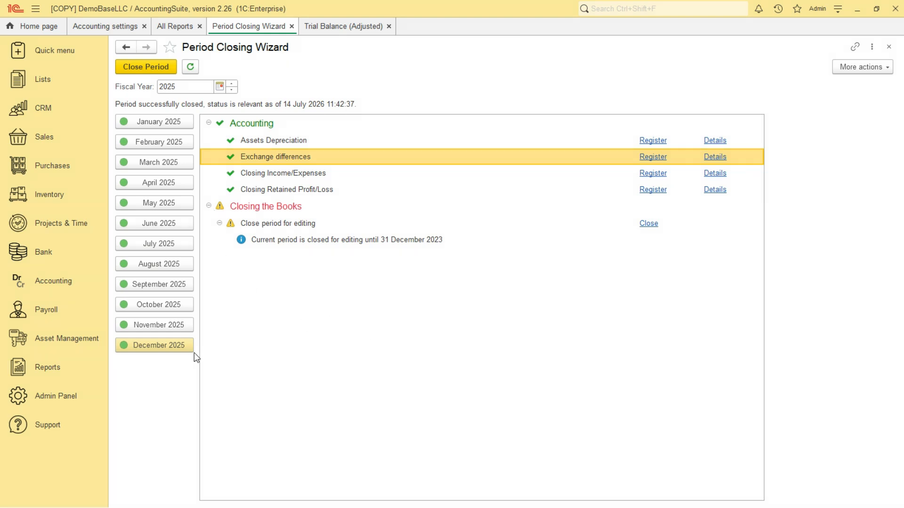
Step: Check the closing date and warning type under Closing the Books in the Accounting Settings, then dismiss the dialog
left_click(71, 395)
left_click(305, 152)
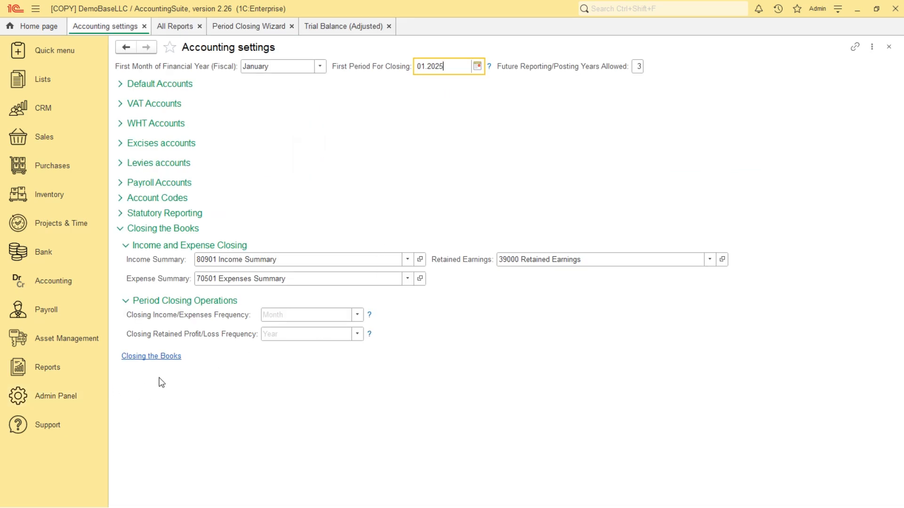
left_click(142, 362)
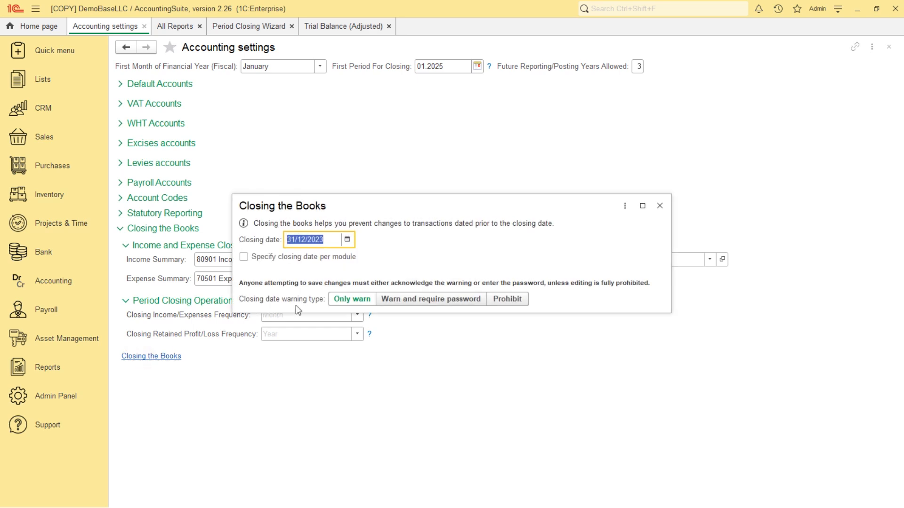
left_click(334, 238)
left_click(659, 206)
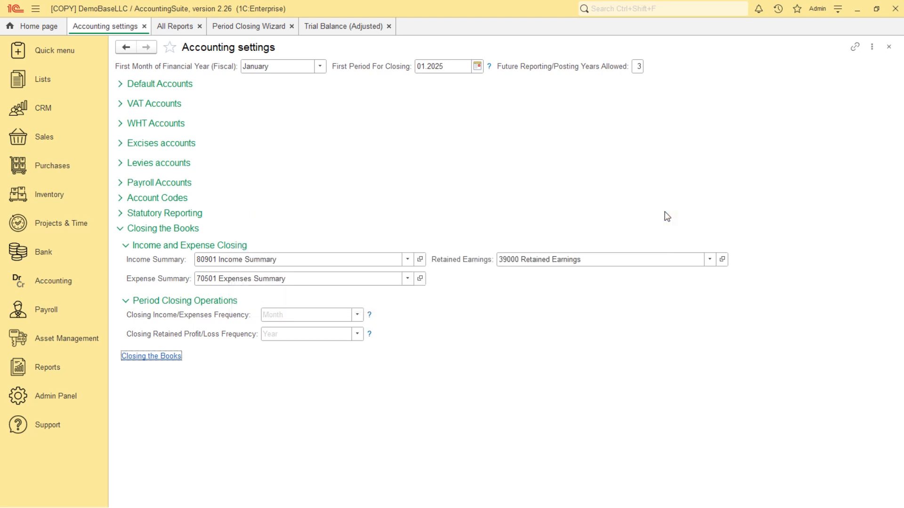
Step: Return to the Period Closing Wizard and run Close period for editing for December 2025
left_click(260, 27)
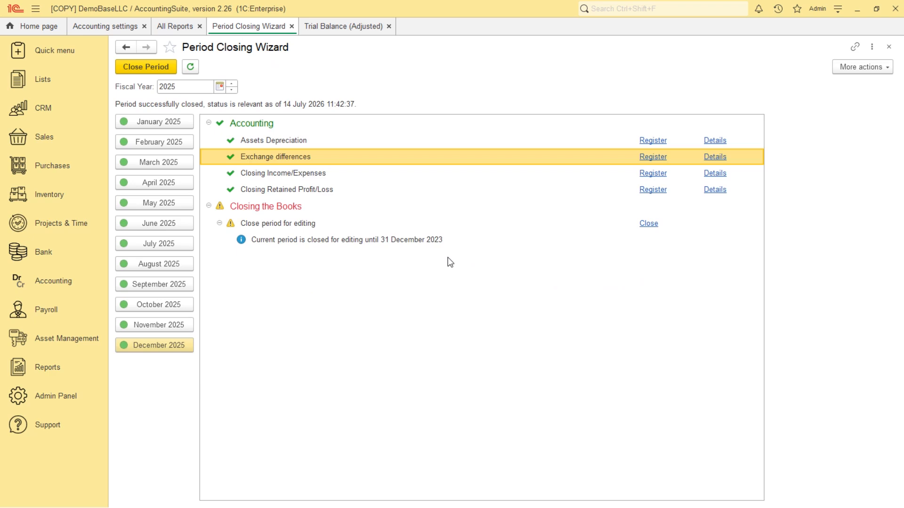
left_click(642, 223)
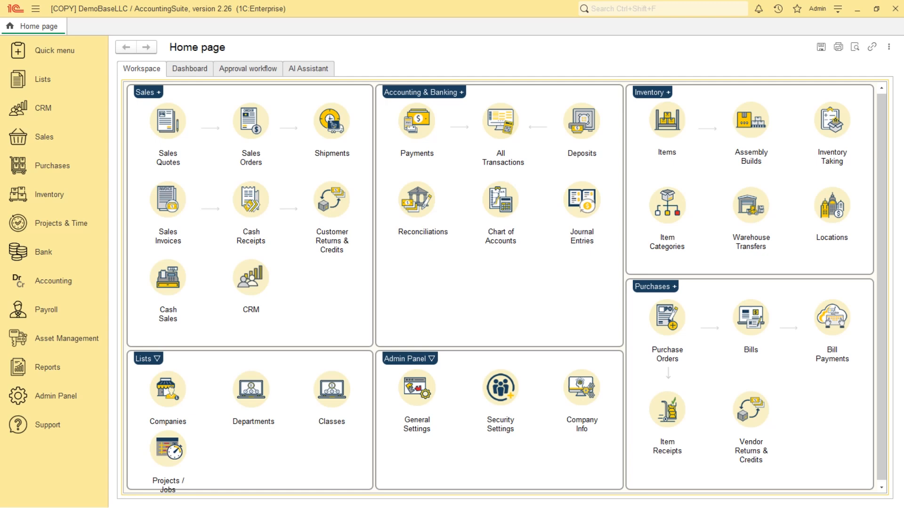
Step: Open the approval settings for document types from the Approval Workflow Settings
left_click(57, 401)
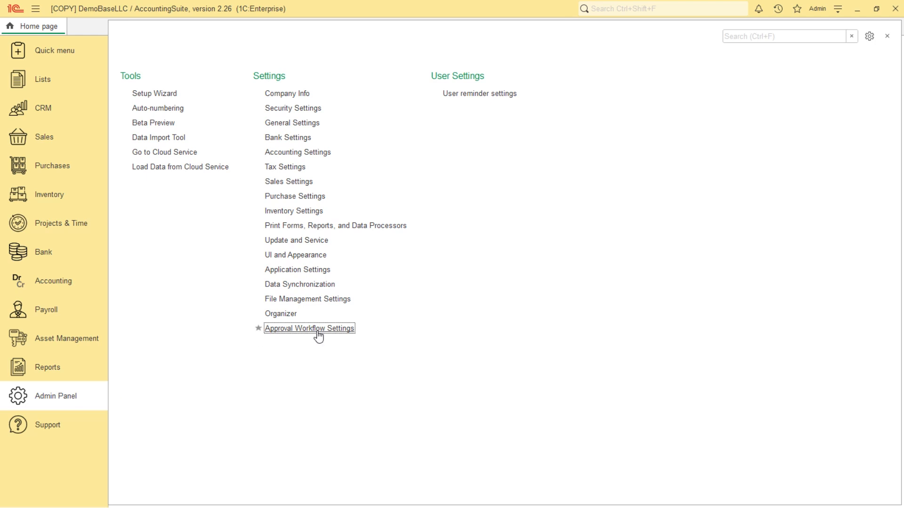
left_click(315, 328)
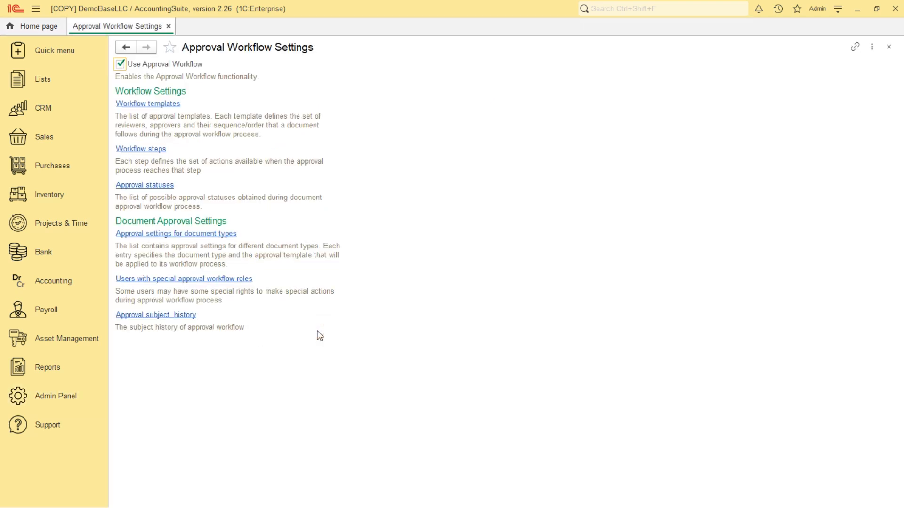
left_click(209, 241)
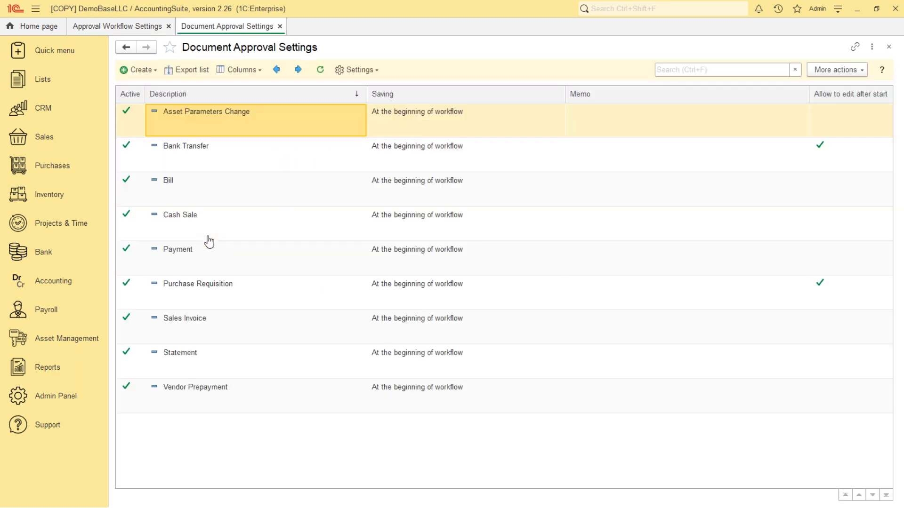
Step: Start a new document approval setting, locate Purchase Requisition among the subject types, and close the form and list without saving
left_click(131, 74)
left_click(151, 87)
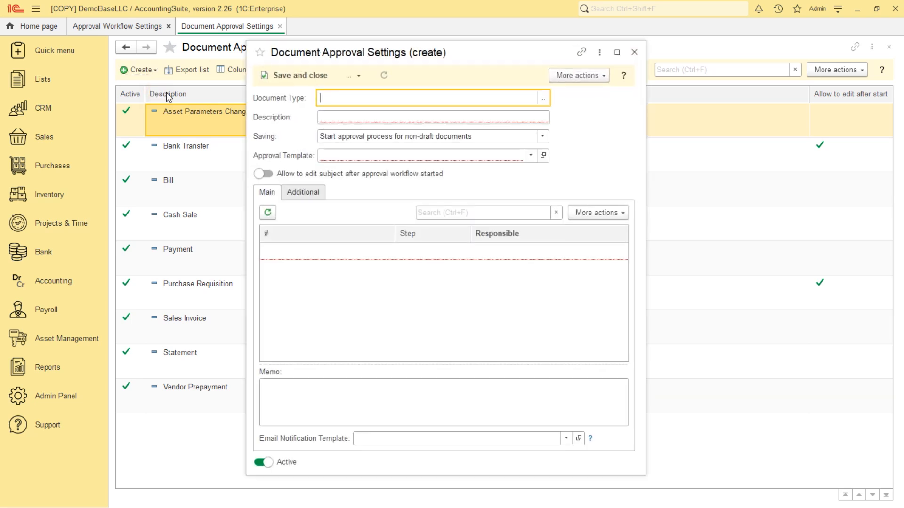
left_click(542, 98)
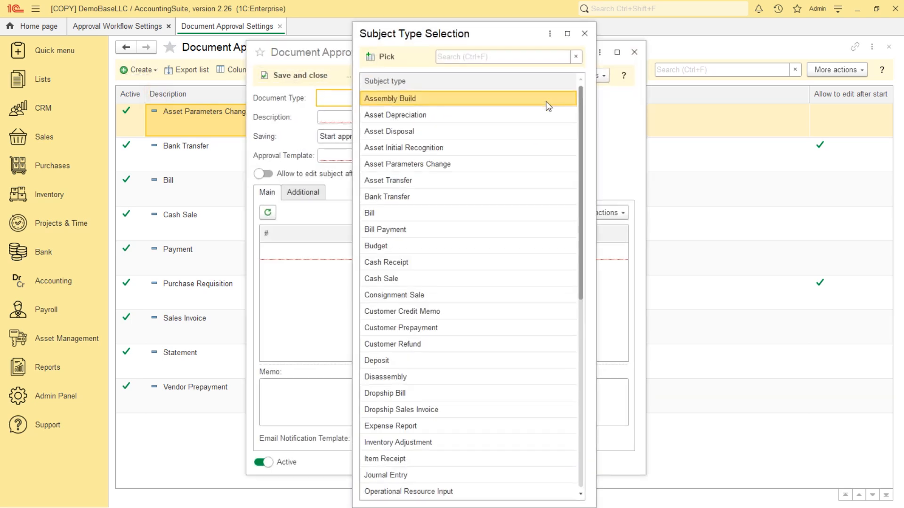
left_click_drag(503, 42, 489, 28)
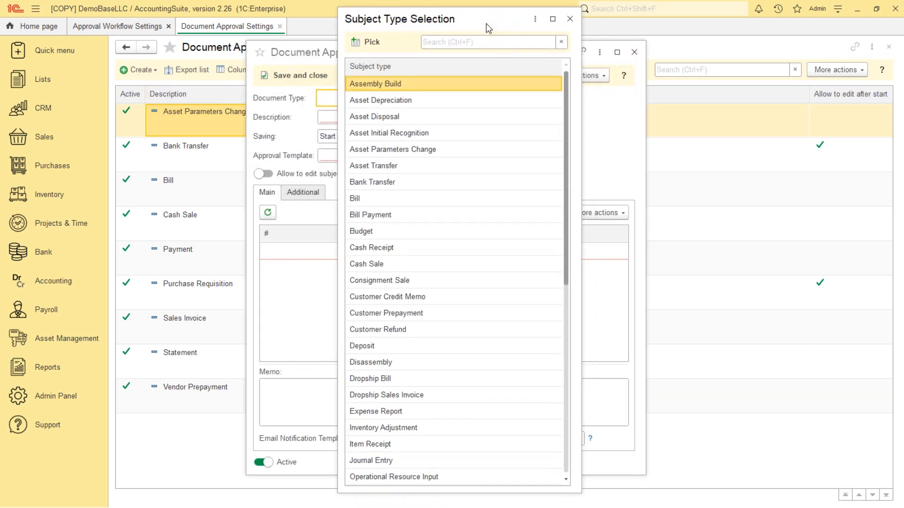
left_click_drag(566, 123, 558, 344)
left_click(568, 362)
left_click_drag(568, 362, 572, 335)
left_click(382, 281)
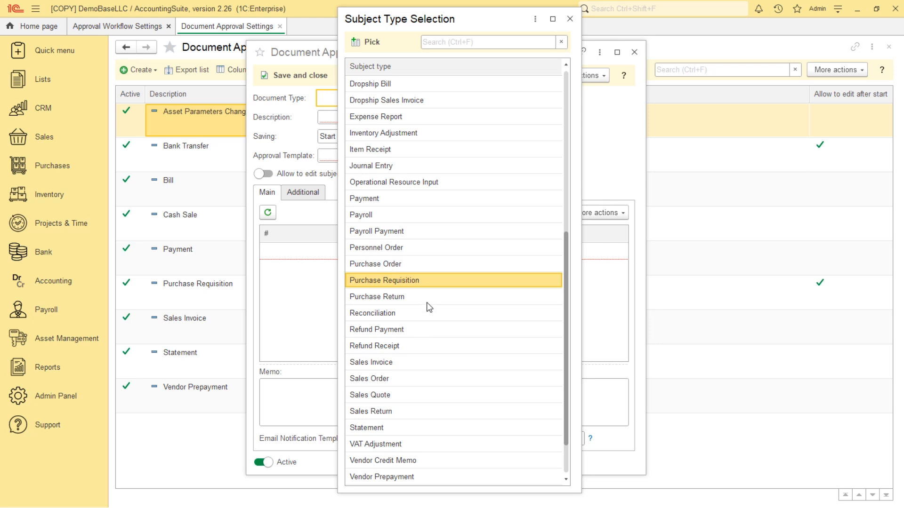
left_click(569, 18)
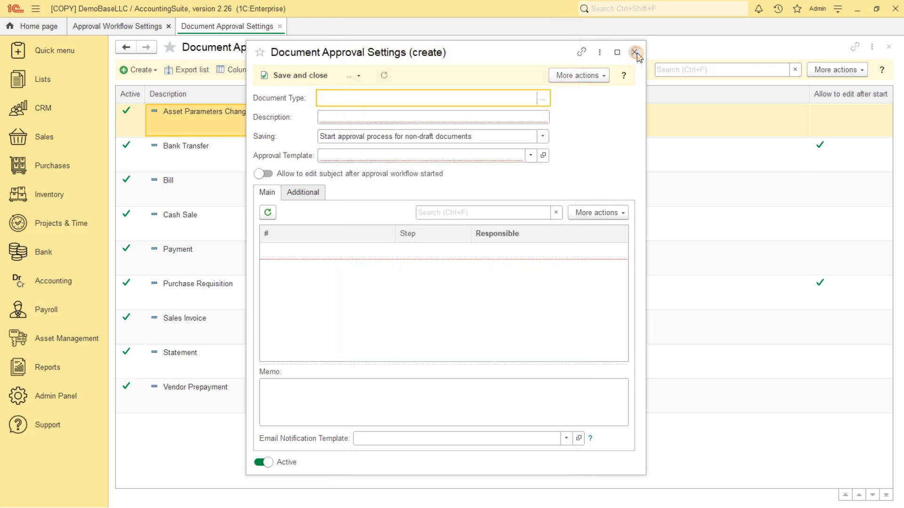
left_click(635, 53)
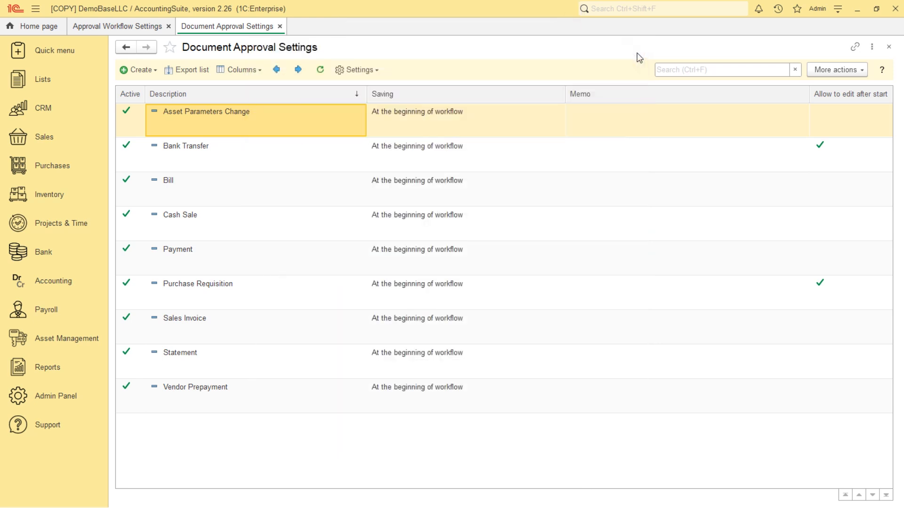
left_click(284, 27)
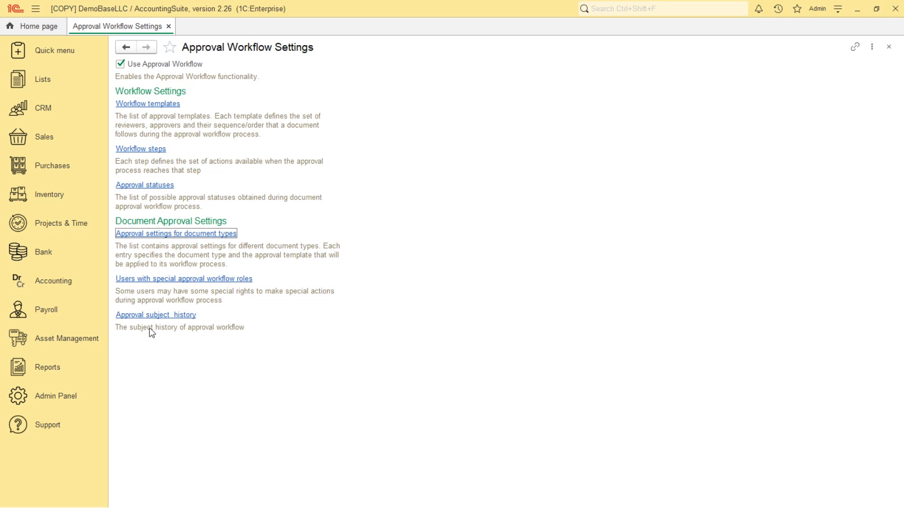
Step: Open the Organizer settings and expand the notes, reminders, surveys, and message templates section
left_click(56, 397)
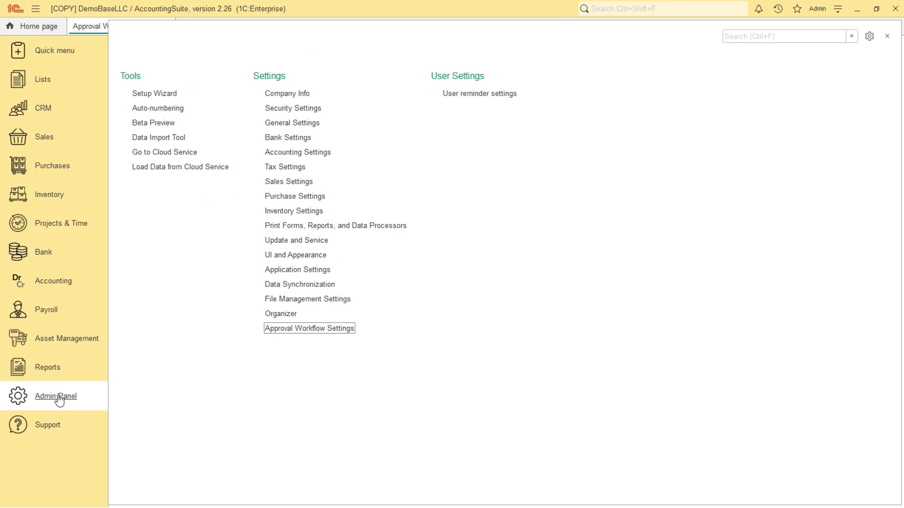
left_click(287, 314)
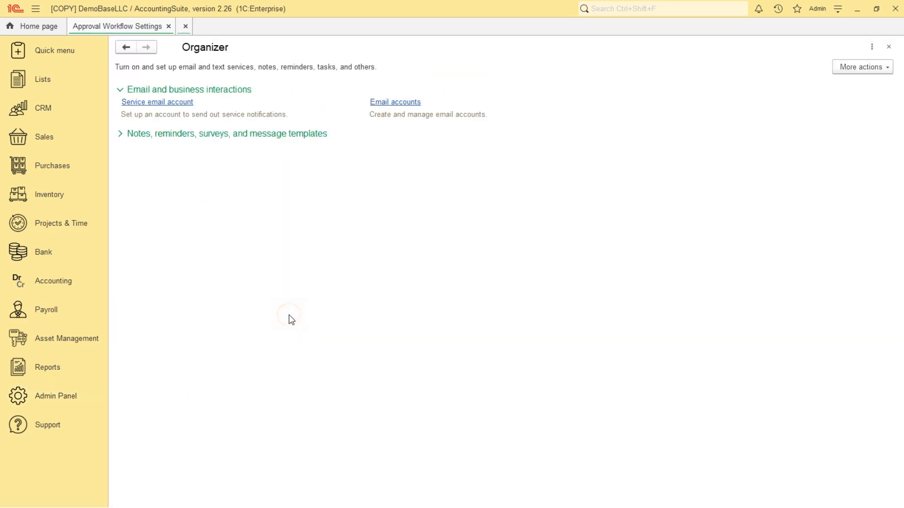
left_click(119, 136)
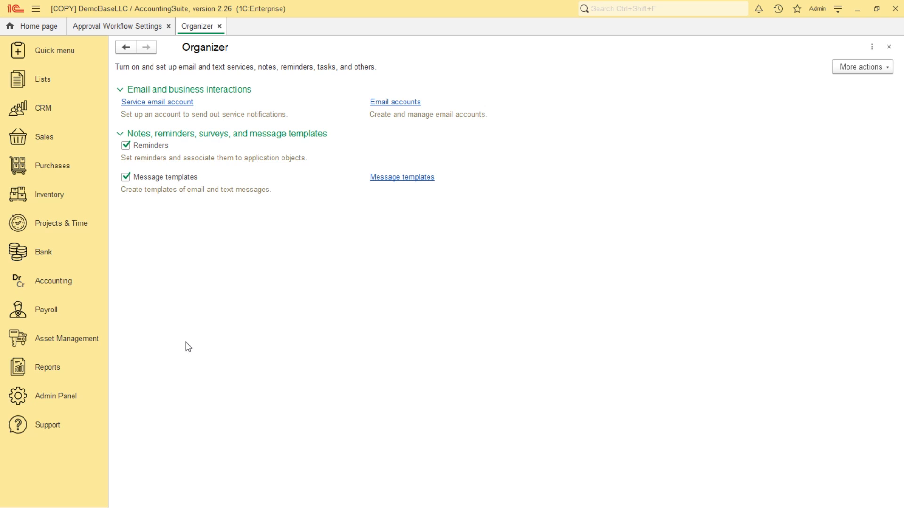
Step: Review the reminder delivery options in the User reminder settings and close the dialog without changes
left_click(72, 400)
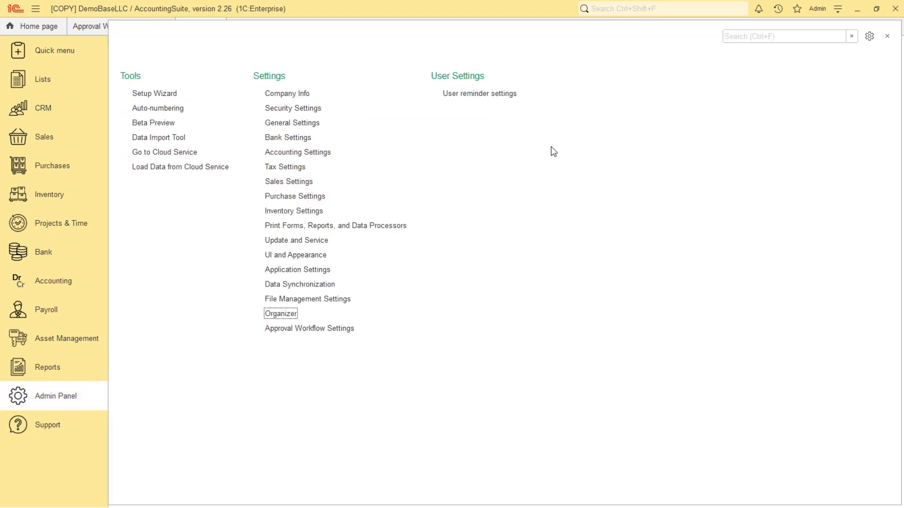
left_click(498, 97)
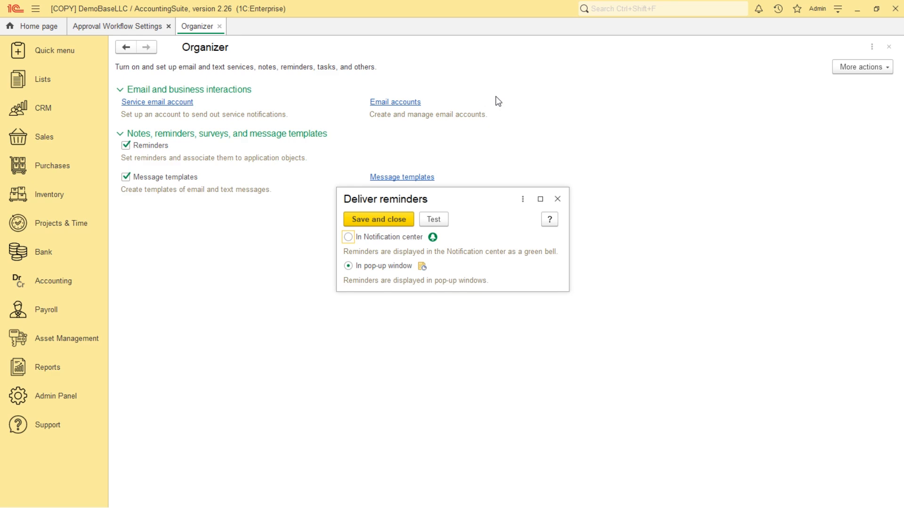
left_click(557, 199)
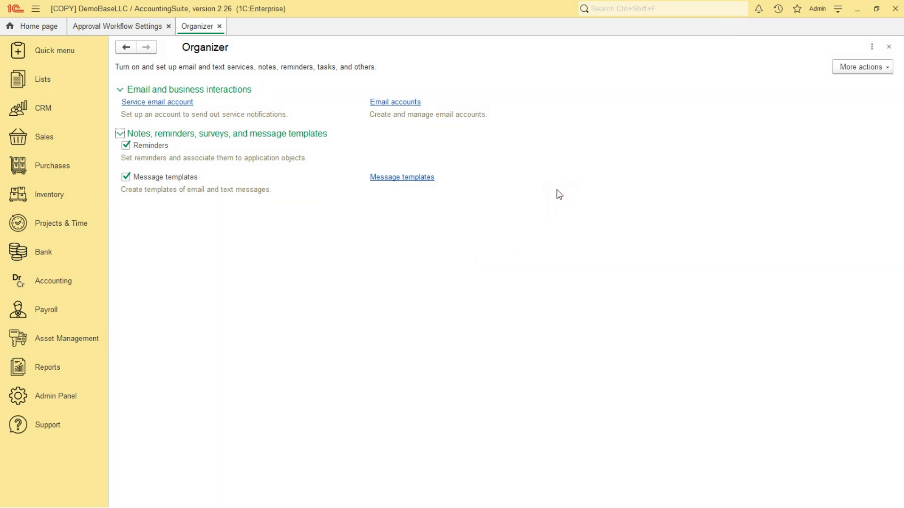
Step: Open the Sales Invoices list from the Sales section
left_click(50, 134)
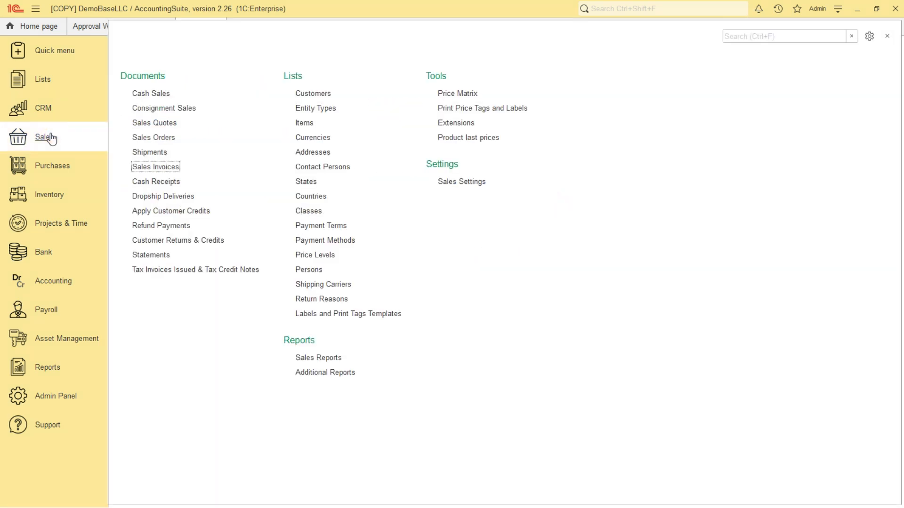
left_click(167, 167)
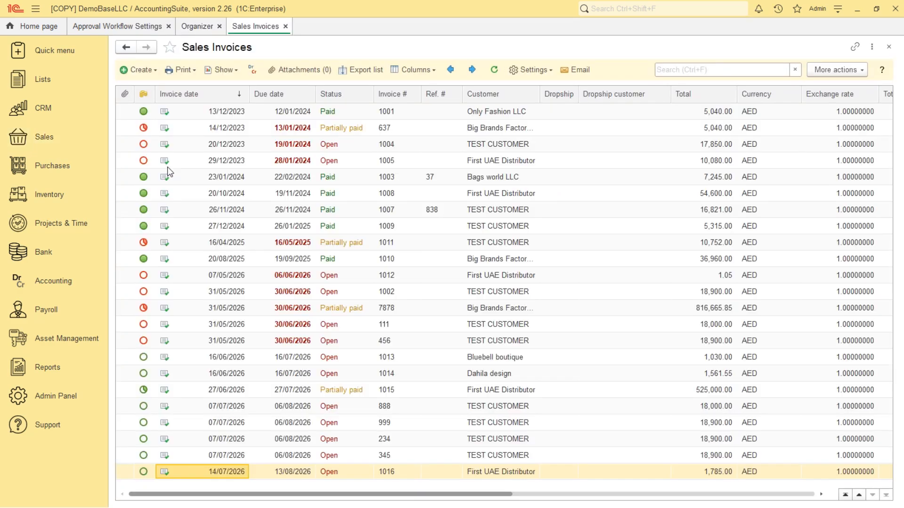
Step: Open sales invoice 1016 dated 14/07/2026 and start its approval workflow with the Approve template
double_click(219, 492)
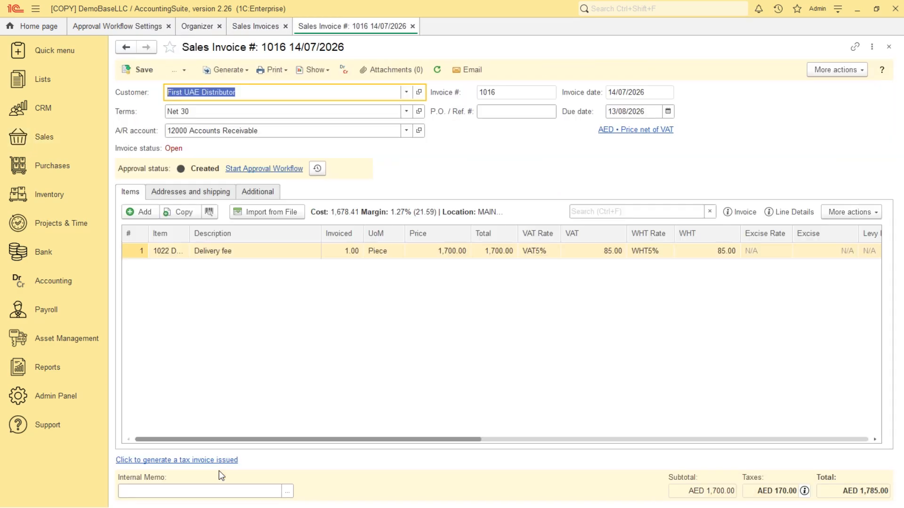
left_click(267, 169)
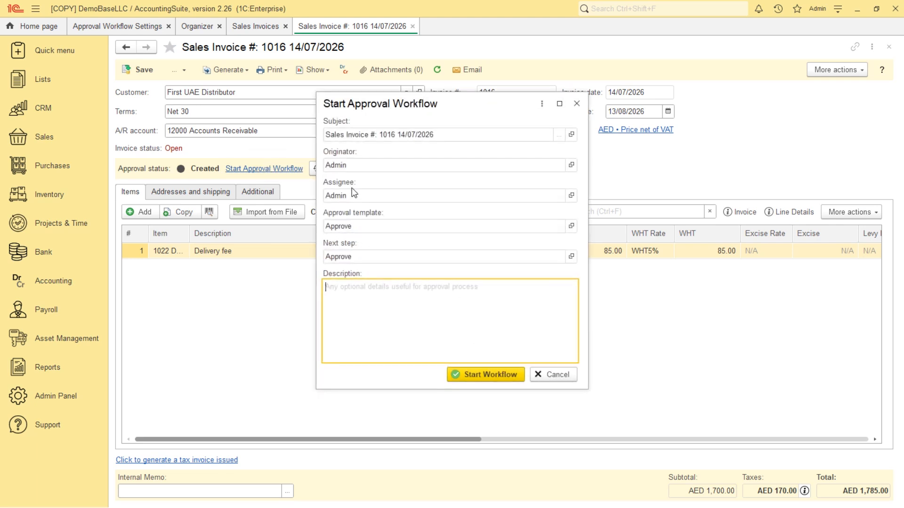
left_click(481, 377)
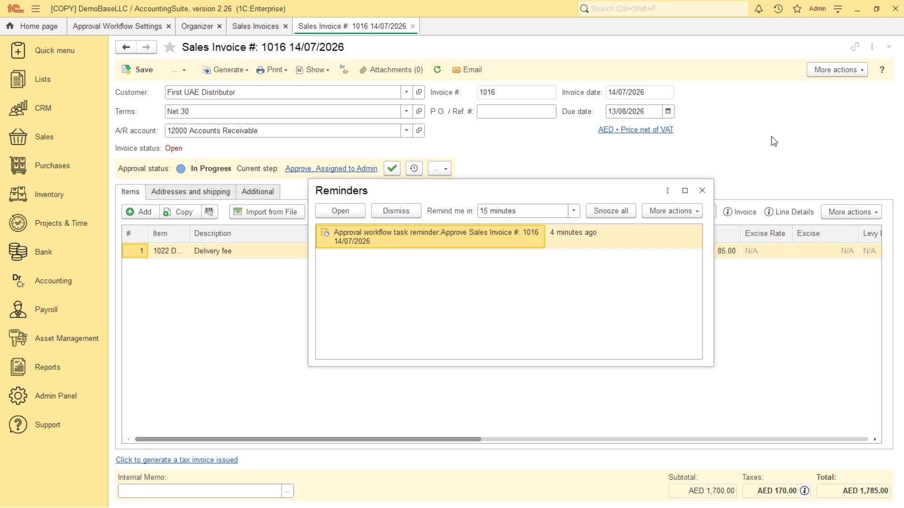
Step: Close the Reminders window, sales invoice 1016, and the Sales Invoices list
left_click(708, 188)
left_click(413, 27)
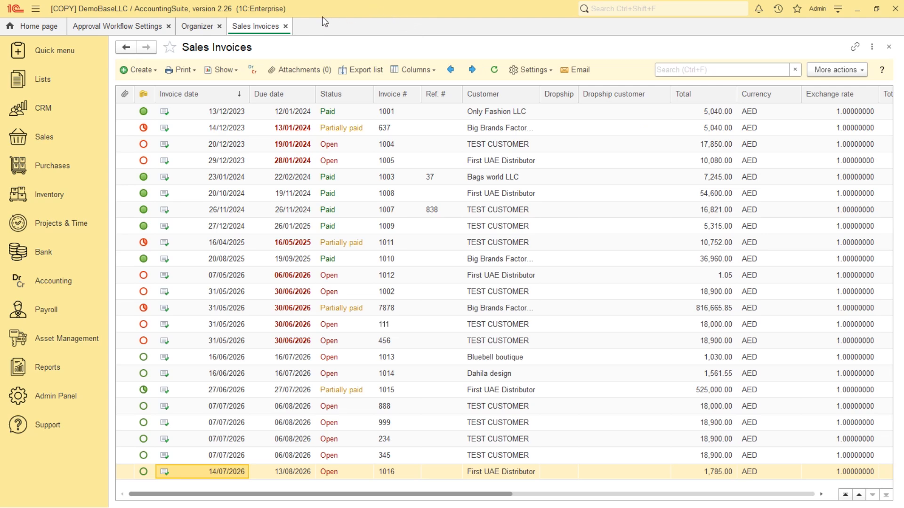
left_click(286, 26)
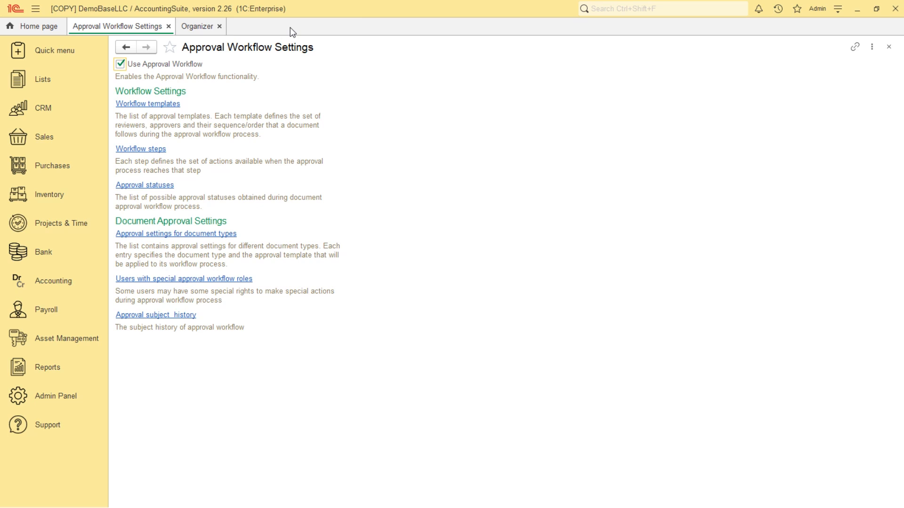
Step: Open the message templates from the Organizer settings and open the "Puchase requisition to be approved" email template
left_click(45, 401)
left_click(287, 320)
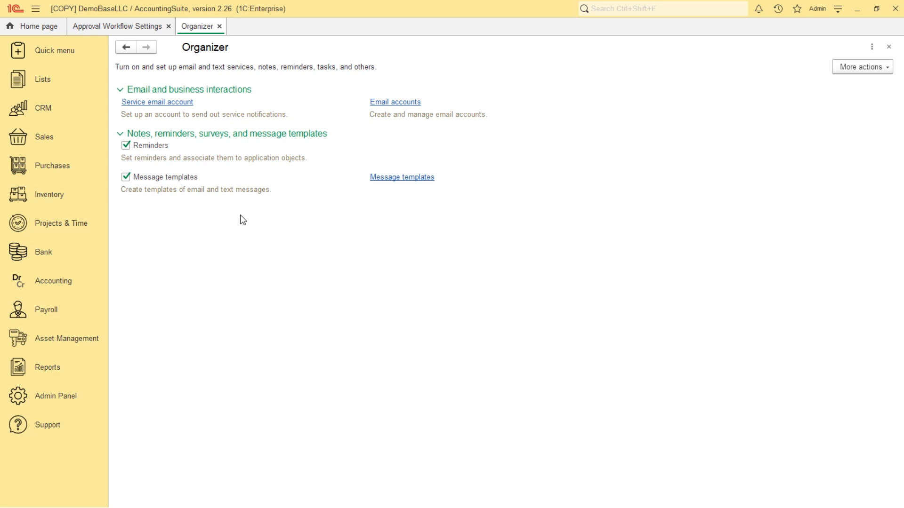
left_click(398, 179)
double_click(213, 127)
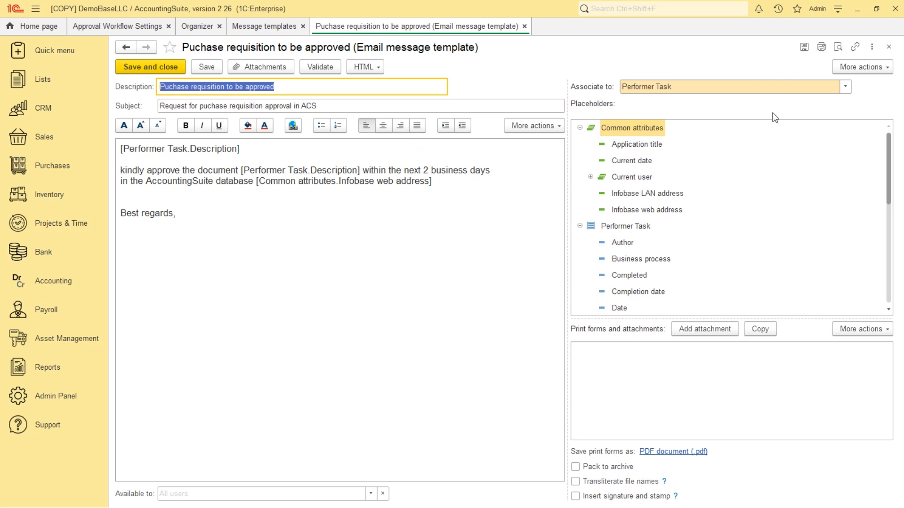
Step: Insert the Performer Task Author placeholder at the start of the email body, then save and close the template
double_click(630, 242)
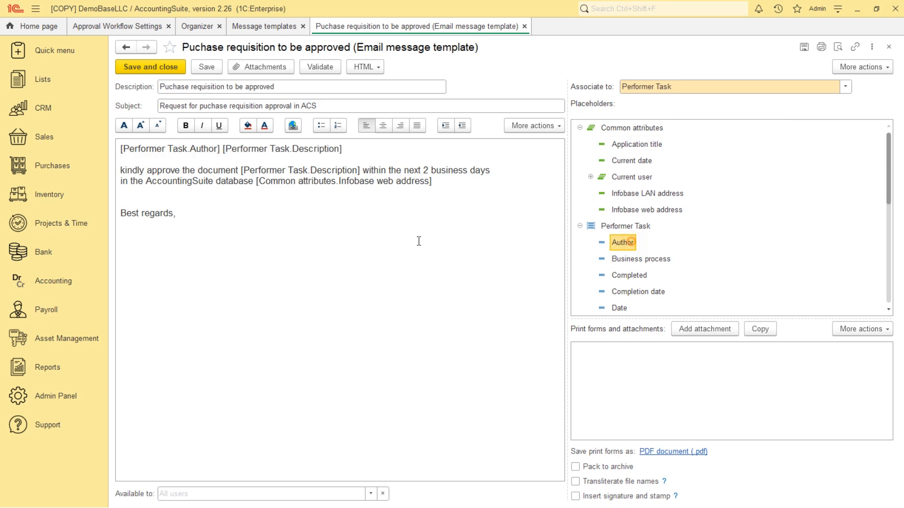
left_click(218, 225)
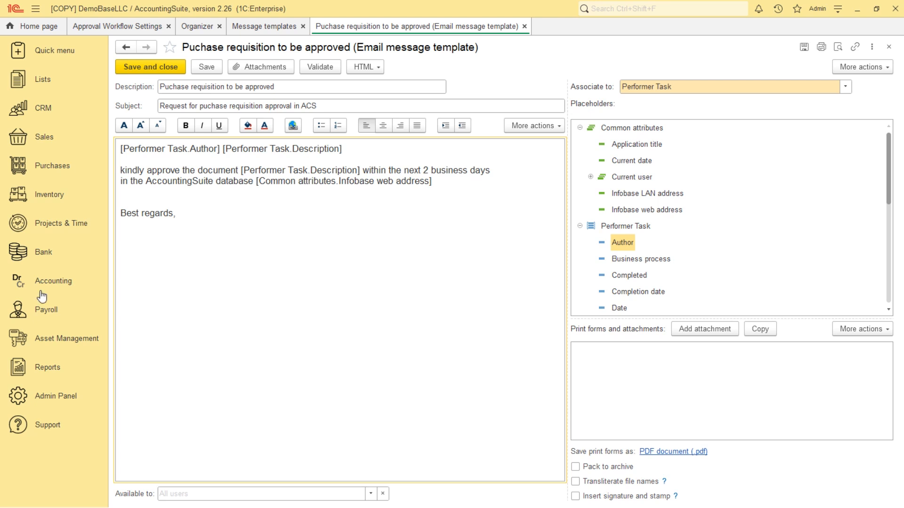
left_click(151, 70)
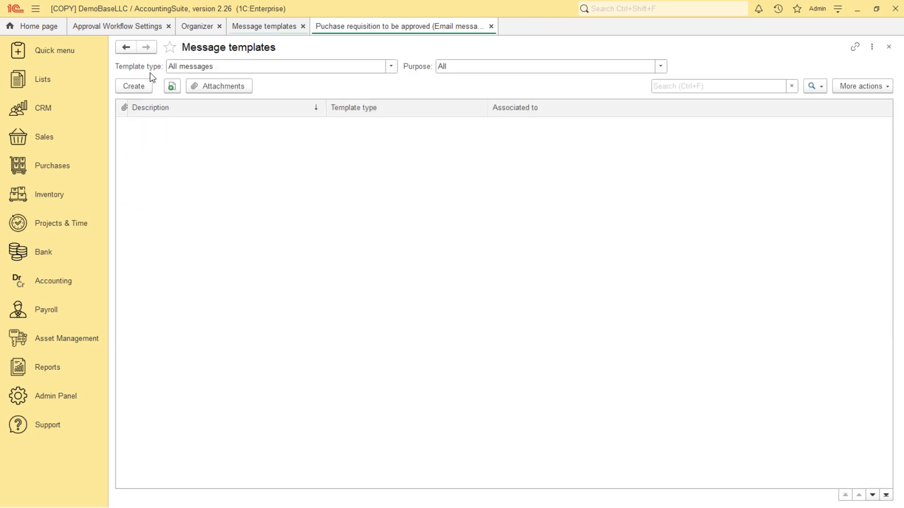
Step: Open the approval settings for document types and open the Purchase Requisition entry
left_click(138, 27)
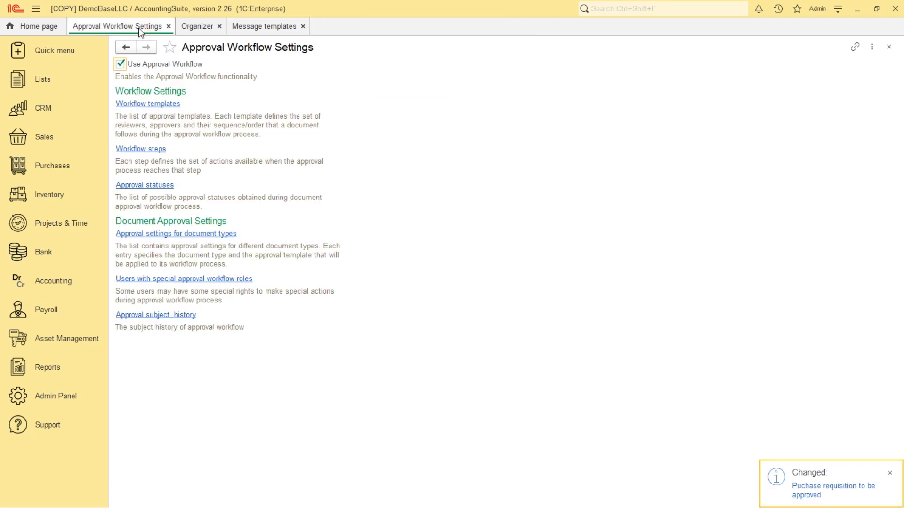
left_click(123, 235)
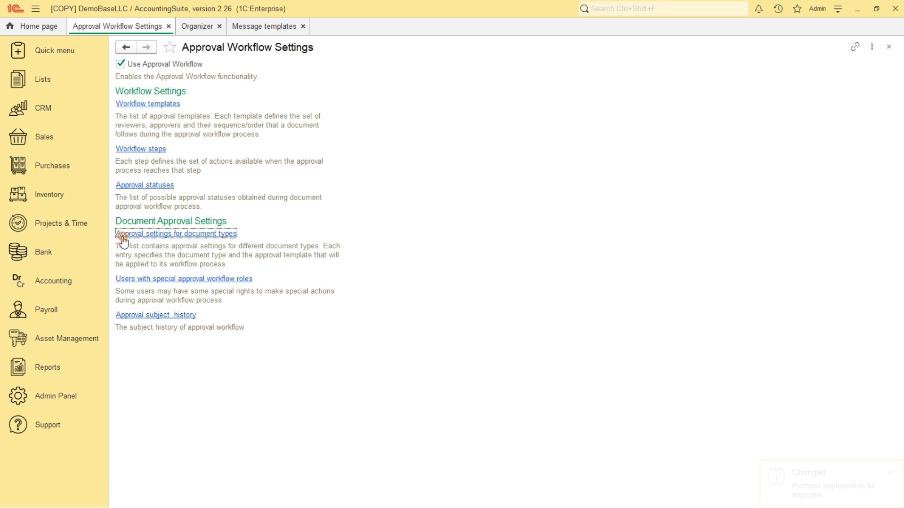
left_click(213, 301)
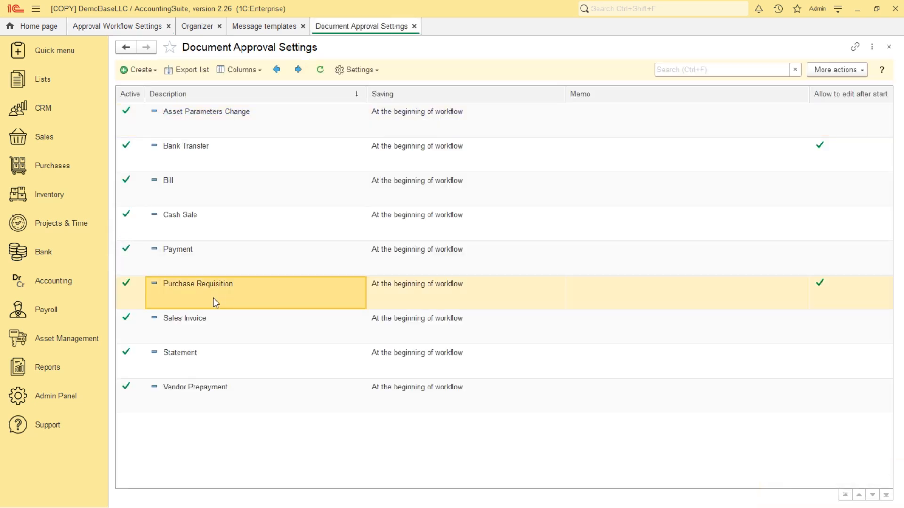
double_click(214, 298)
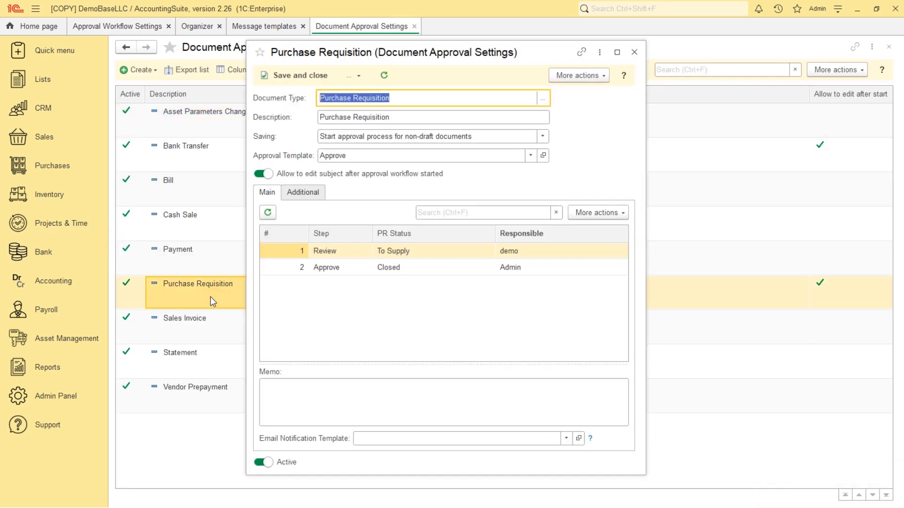
Step: Set the email notification template to "Puchase requisition to be approved" and save the Purchase Requisition approval settings
left_click(566, 439)
left_click(377, 414)
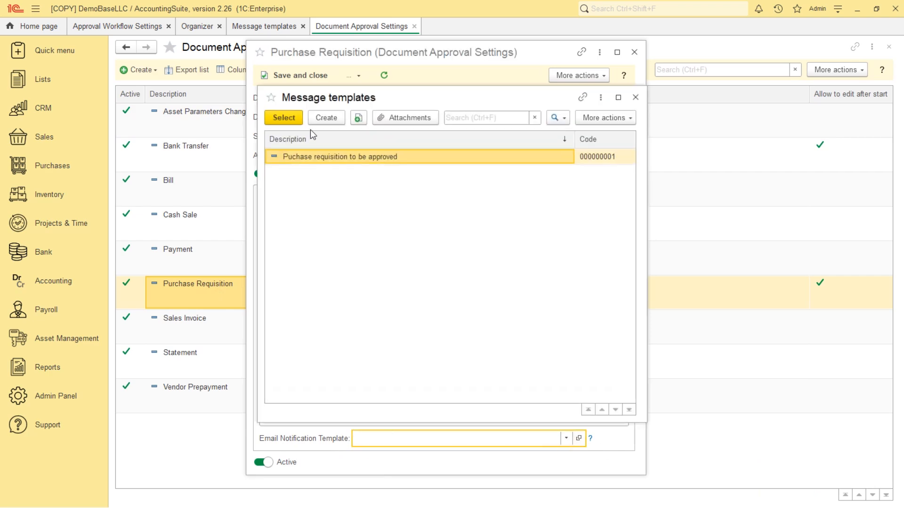
double_click(311, 157)
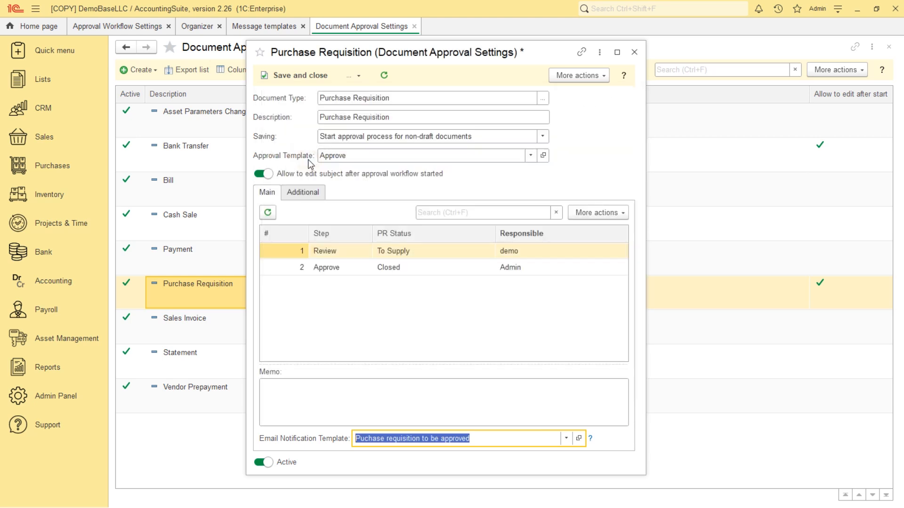
left_click(352, 75)
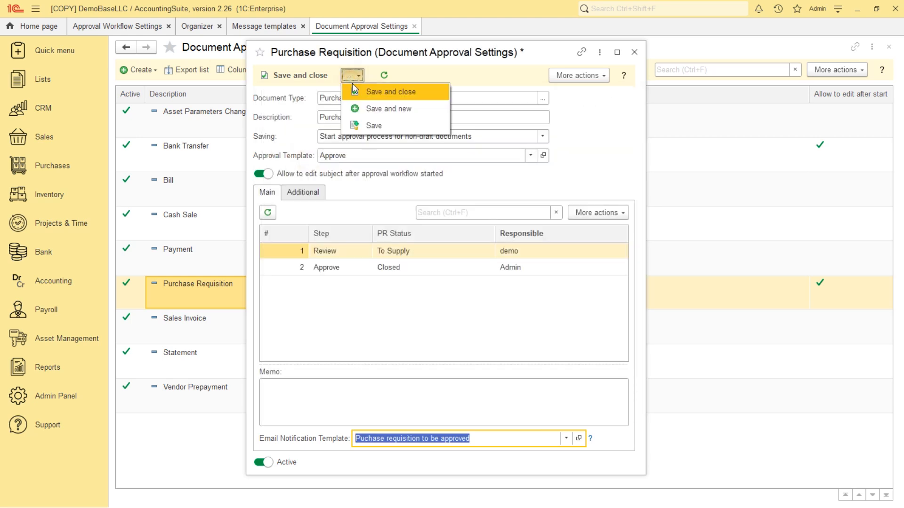
left_click(377, 129)
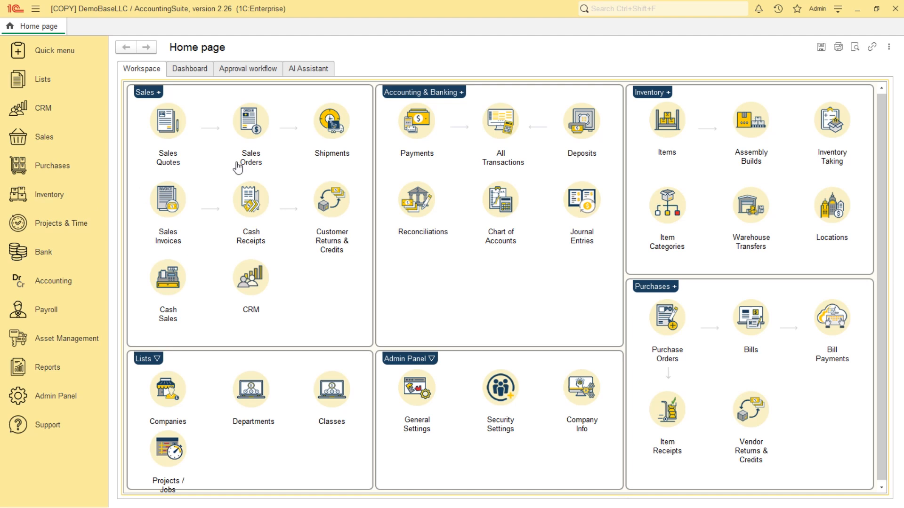
Step: View the AI Assistant on the home page and open the Taxes list
left_click(313, 70)
left_click(44, 84)
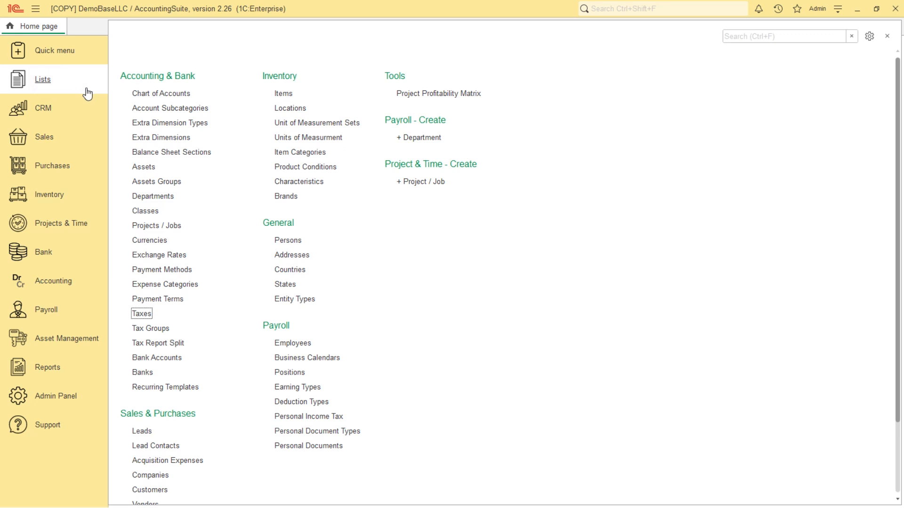
left_click(140, 314)
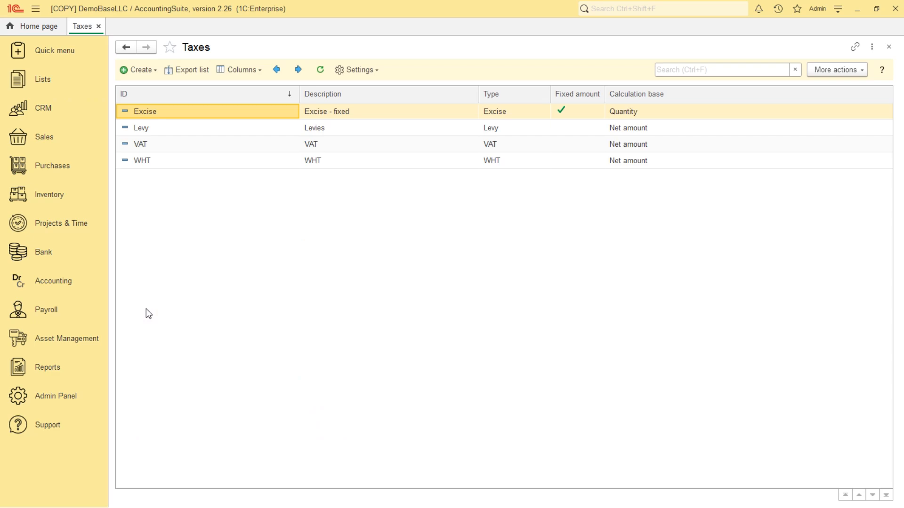
Step: Open All Reports, place it beside the Taxes list, and locate the Other Tax Details report
left_click(47, 372)
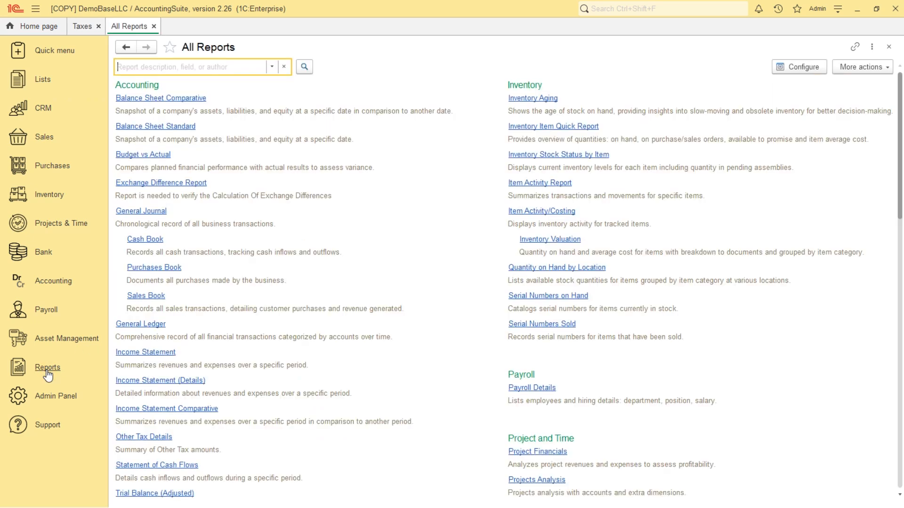
left_click_drag(124, 25, 379, 149)
left_click_drag(900, 174, 901, 263)
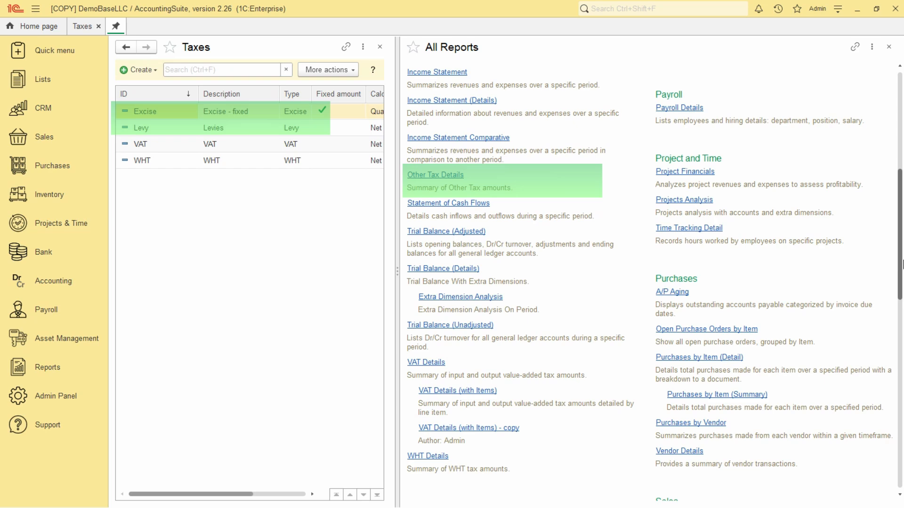
Step: Open the Other Tax Details report, close the All Reports pane, and run the report for this year
left_click(446, 177)
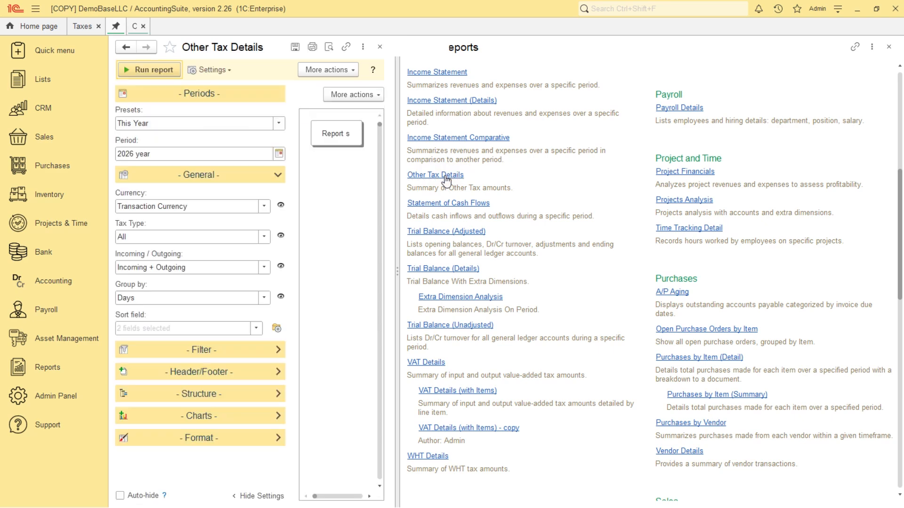
left_click(889, 48)
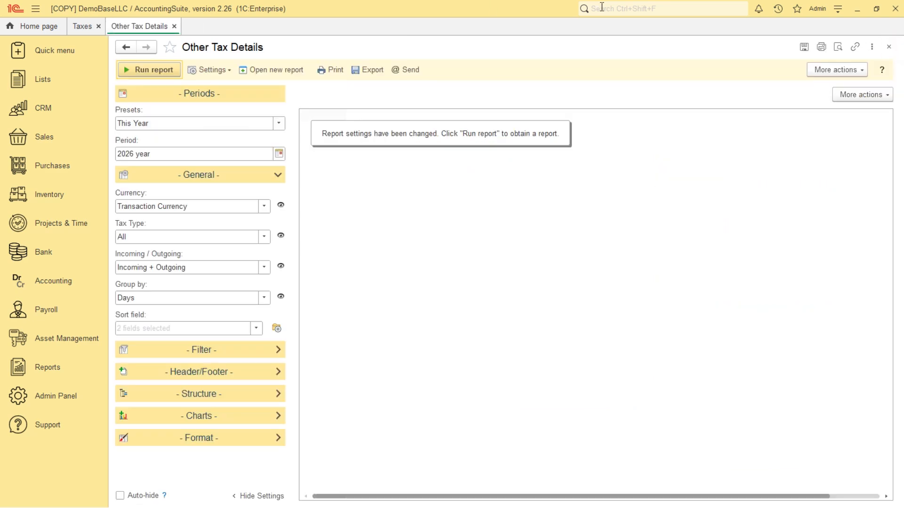
left_click(151, 69)
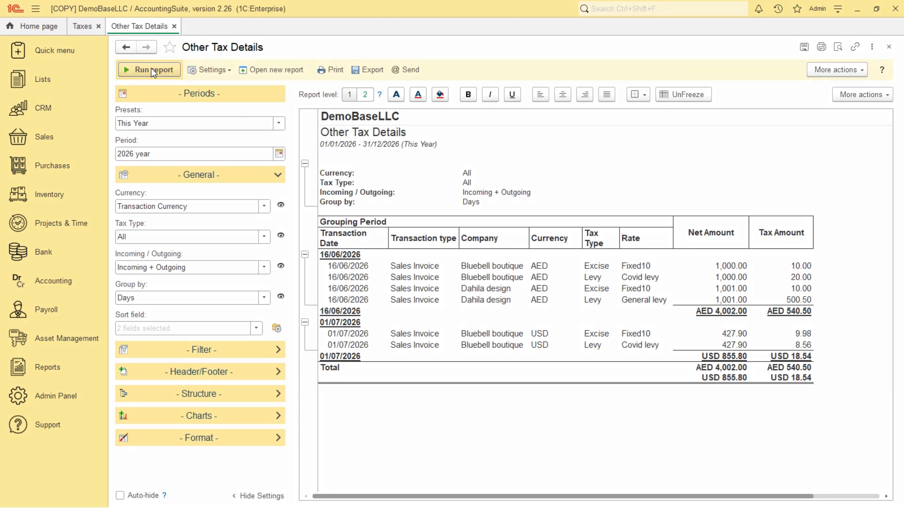
Step: Remove Currency from the report's selected fields, add Item and Asset Tax Class, and rerun the report
left_click(200, 393)
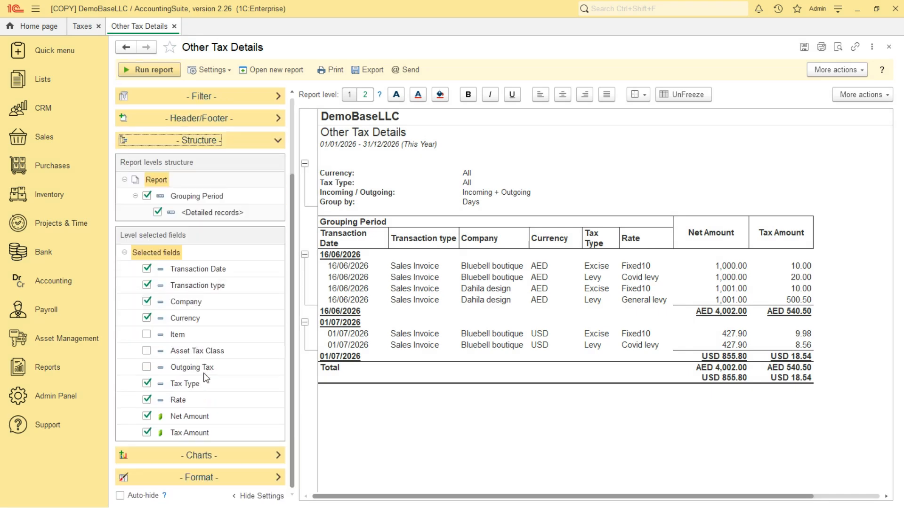
left_click(147, 317)
left_click(147, 334)
left_click(146, 351)
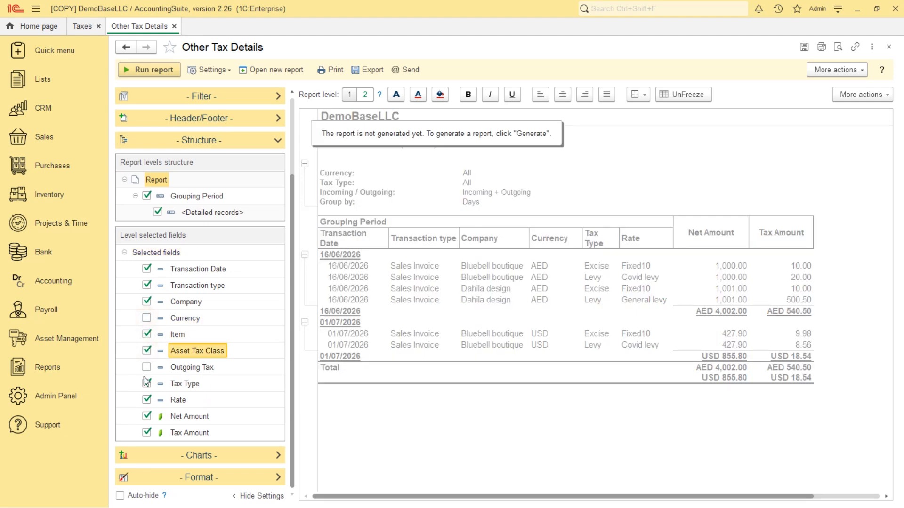
left_click(159, 73)
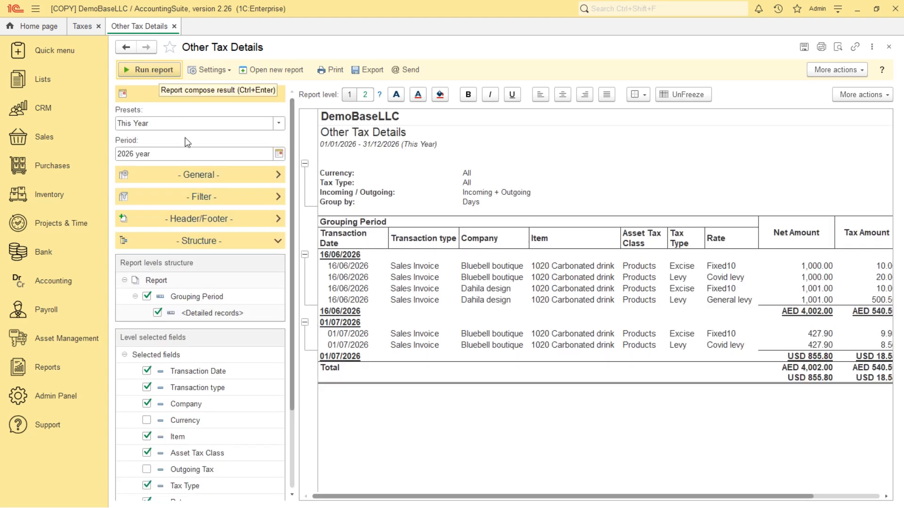
Step: Examine the Currency and Incoming / Outgoing options in the report's general settings without changing them
left_click(190, 175)
left_click(264, 207)
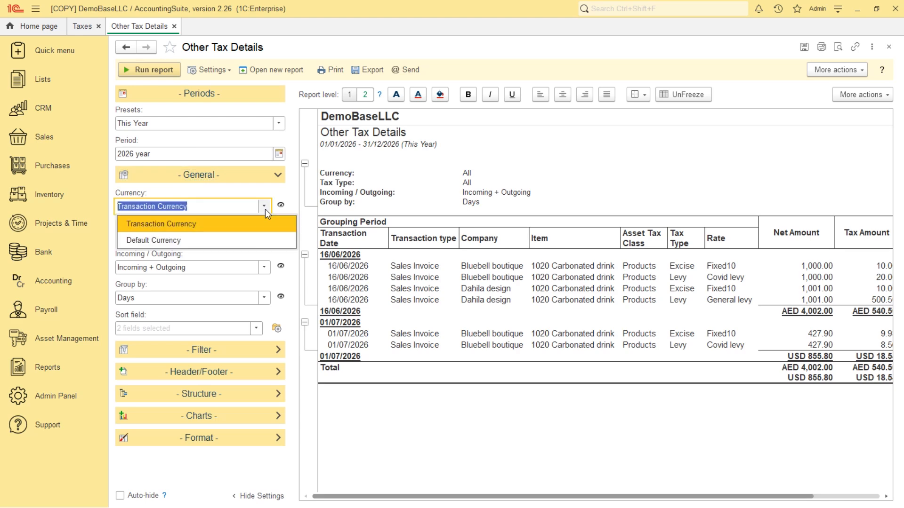
left_click(206, 195)
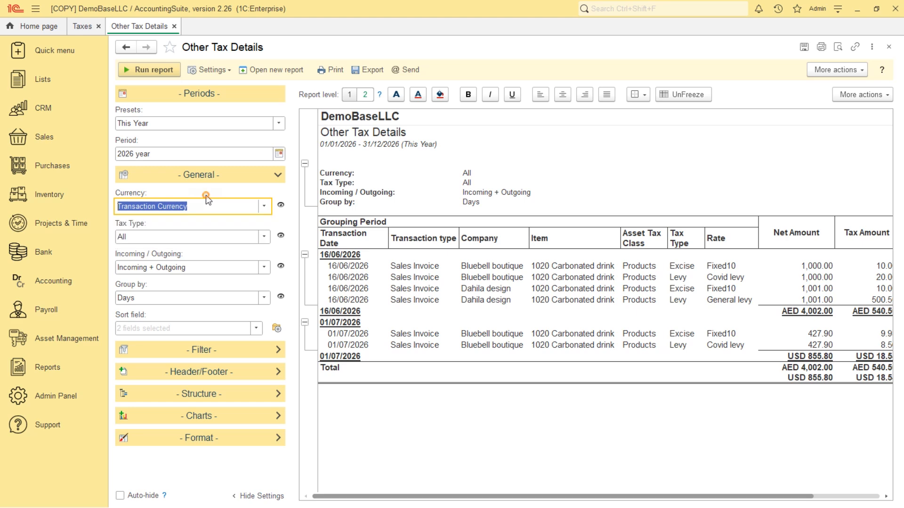
left_click(266, 269)
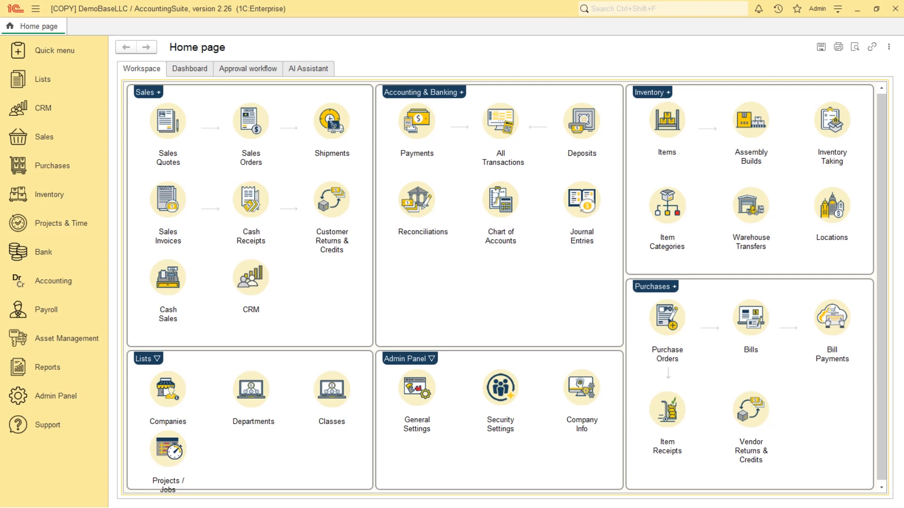
Step: Open the print form templates from the print forms and reports settings and expand the Purchases documents group
left_click(65, 397)
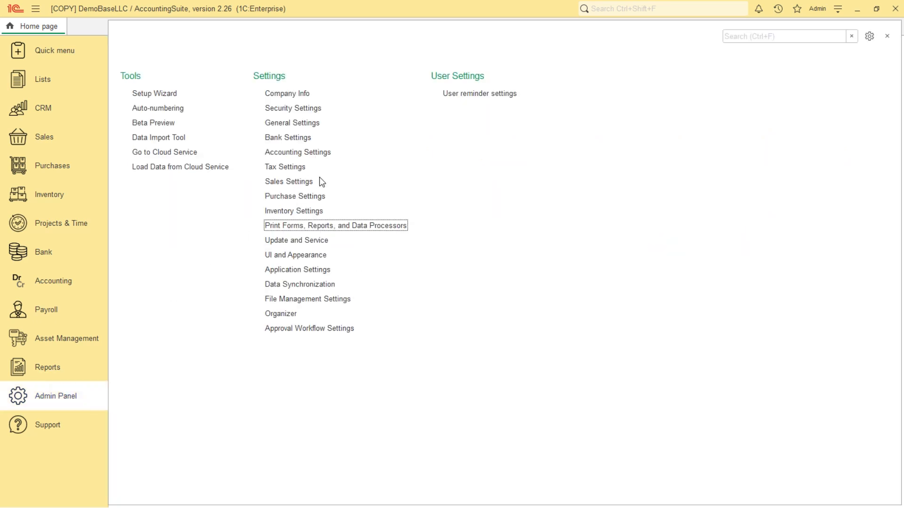
left_click(354, 226)
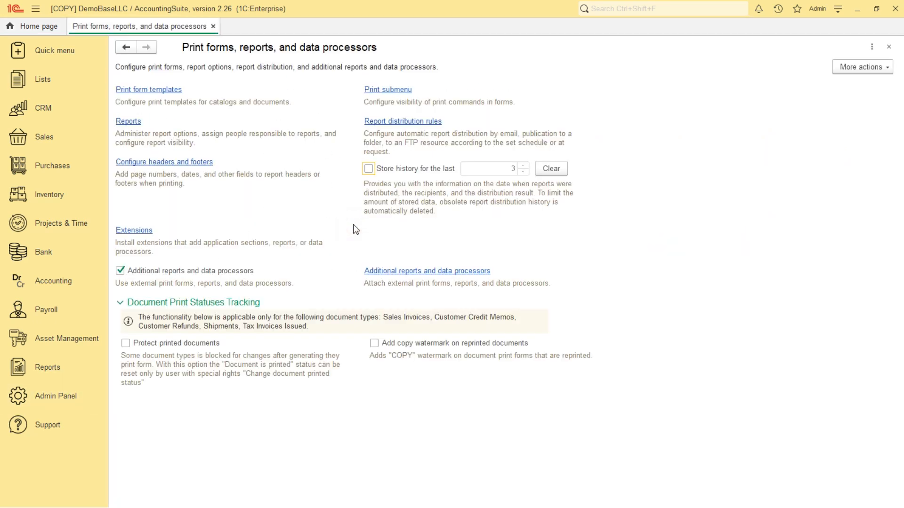
left_click(168, 91)
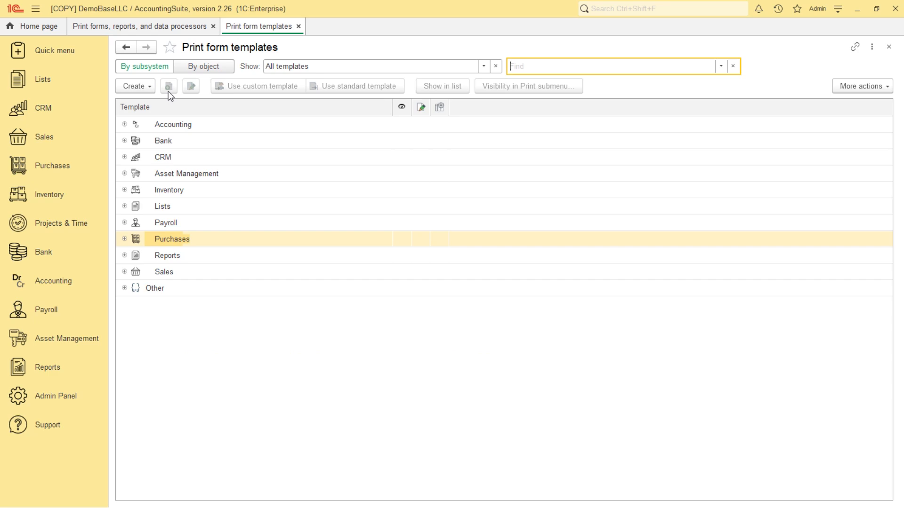
left_click(124, 238)
left_click(134, 257)
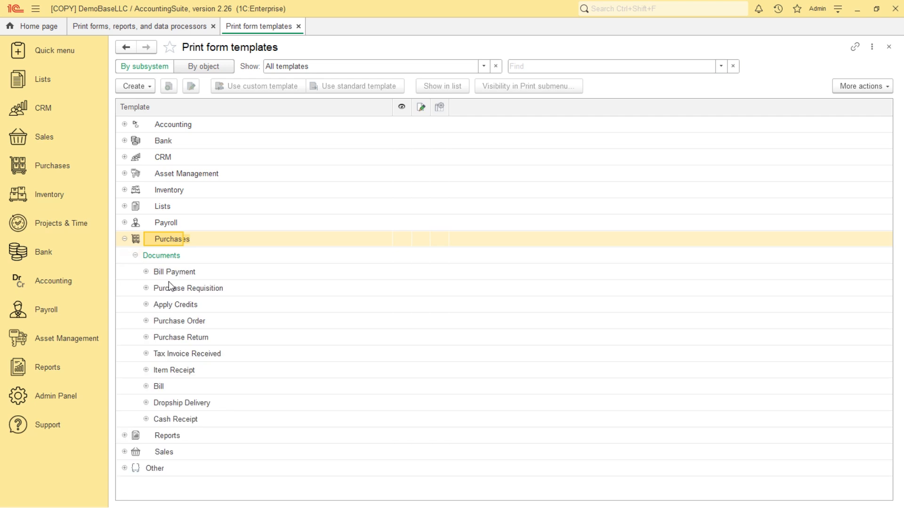
Step: Copy the Bill Payment Journal Voucher print template to the Bank Transfer object as "Journal Voucher - copy" and save it
left_click(146, 272)
left_click(207, 292)
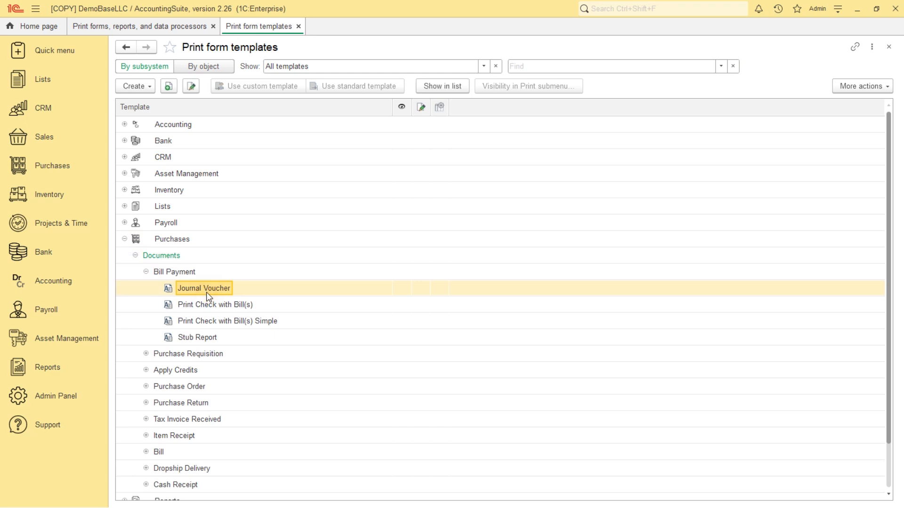
left_click(169, 87)
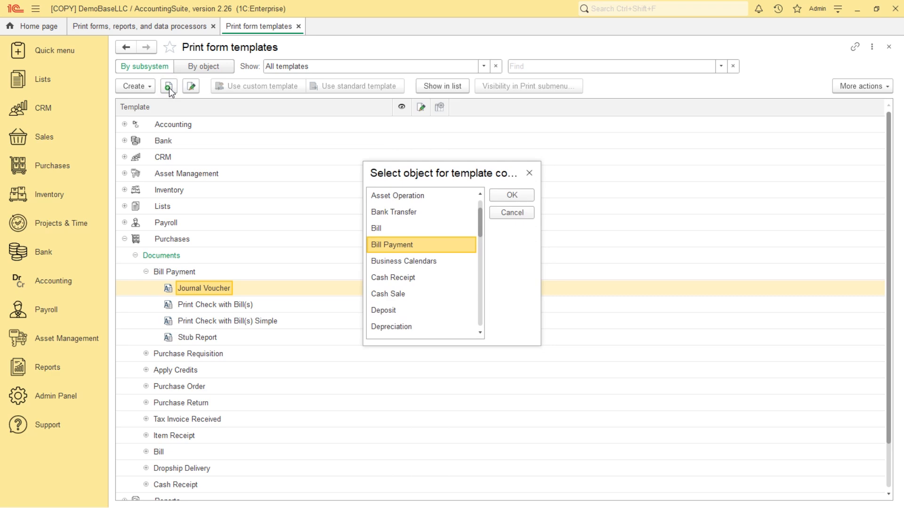
left_click(425, 212)
left_click(505, 196)
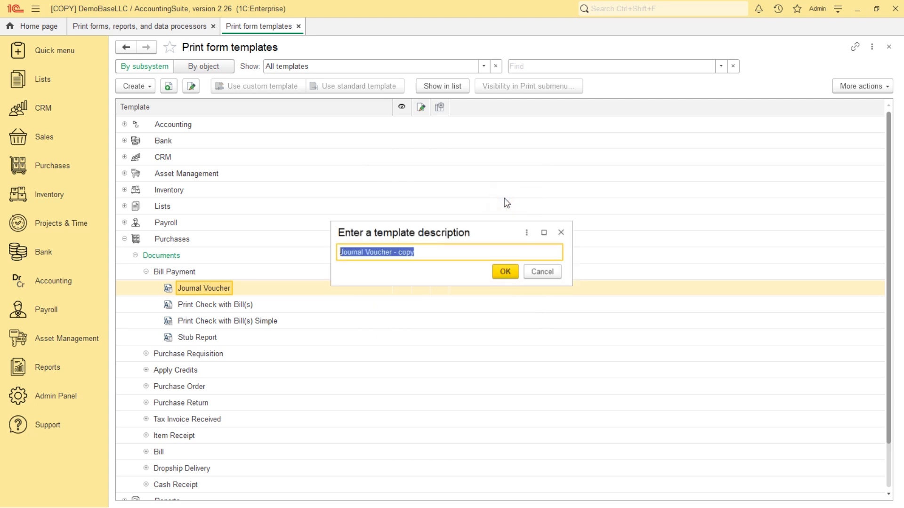
left_click(433, 252)
left_click(504, 271)
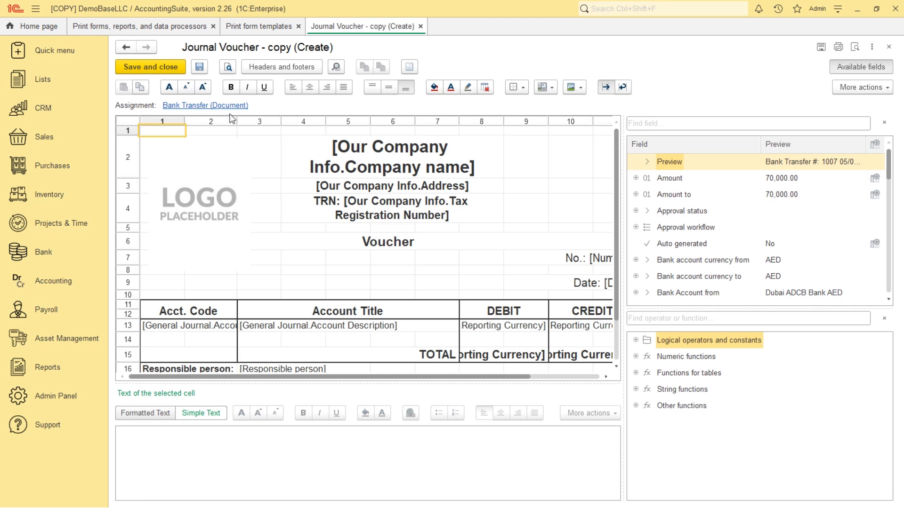
left_click(160, 71)
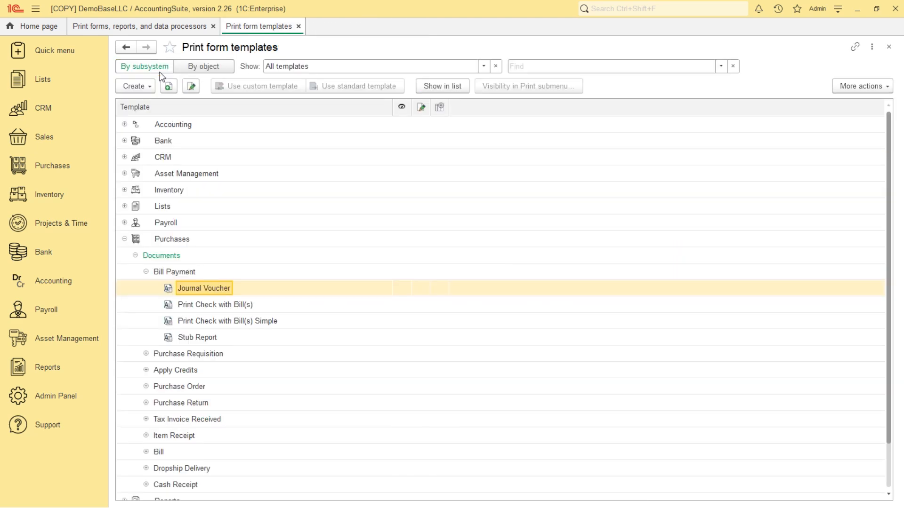
Step: Collapse the Purchases templates and expand the Bank documents down to the Bank Transfer print templates
left_click(125, 239)
left_click(125, 140)
left_click(135, 157)
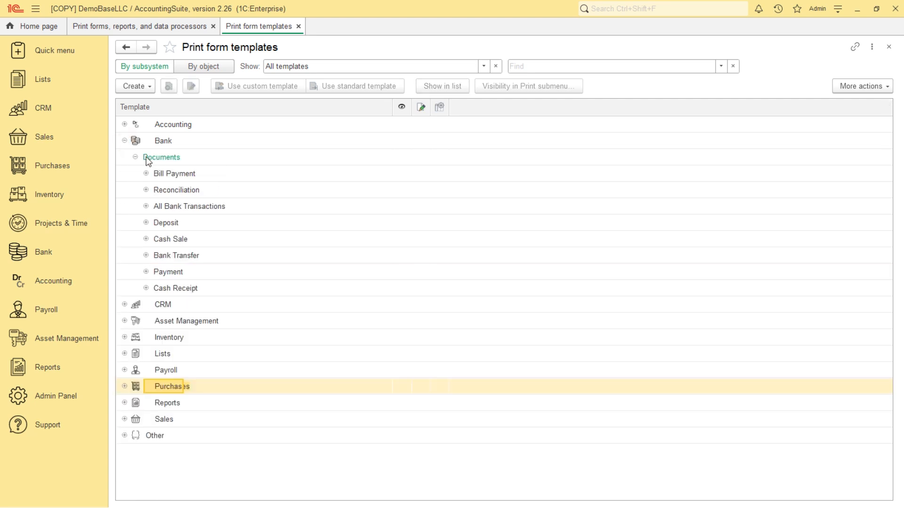
left_click(146, 255)
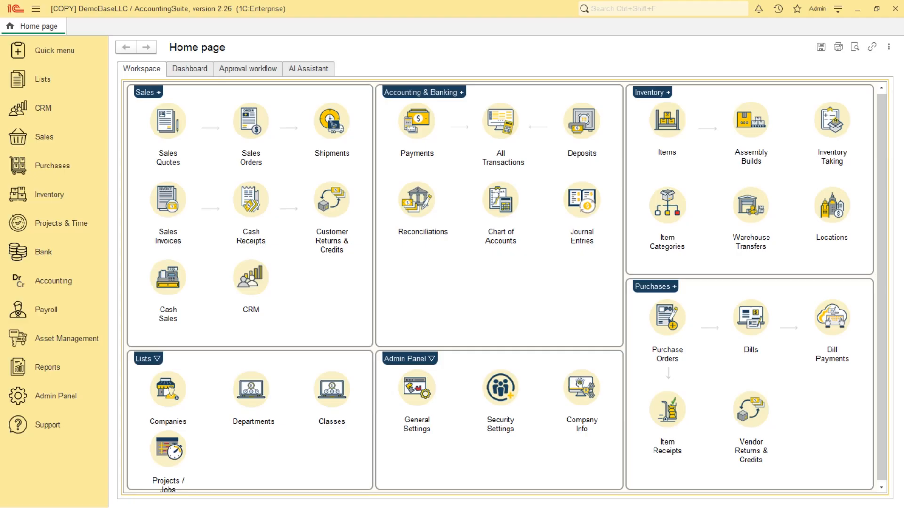
Step: Open the MAIN location's inventory taking dated 12/07/2026 and view its additional details with the G/L receipt and withdrawal accounts
left_click(44, 201)
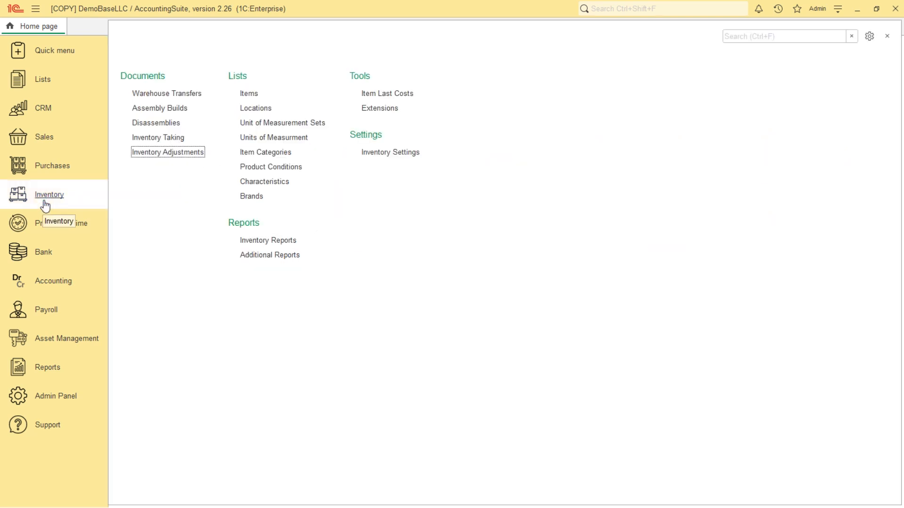
left_click(148, 139)
double_click(204, 130)
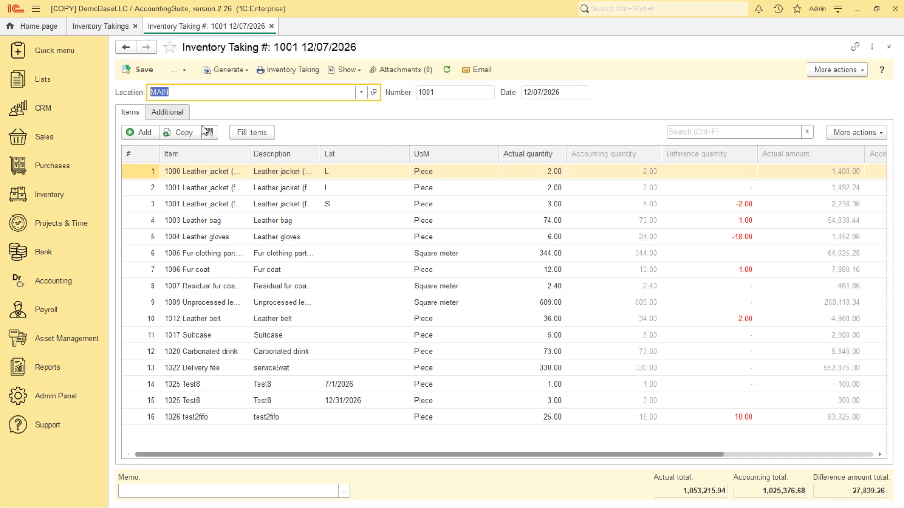
left_click(174, 112)
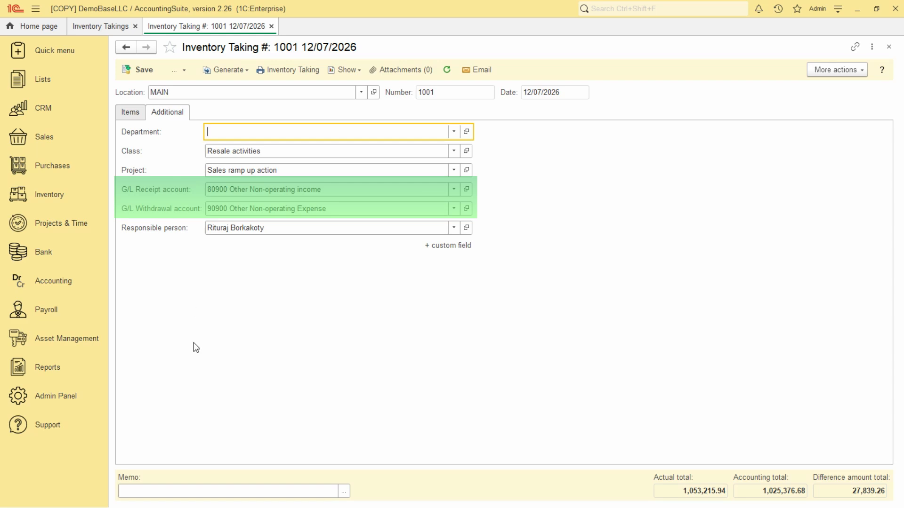
Step: Generate an inventory adjustment from the inventory taking, compare it with the source document, and close the inventory documents without saving
left_click(230, 70)
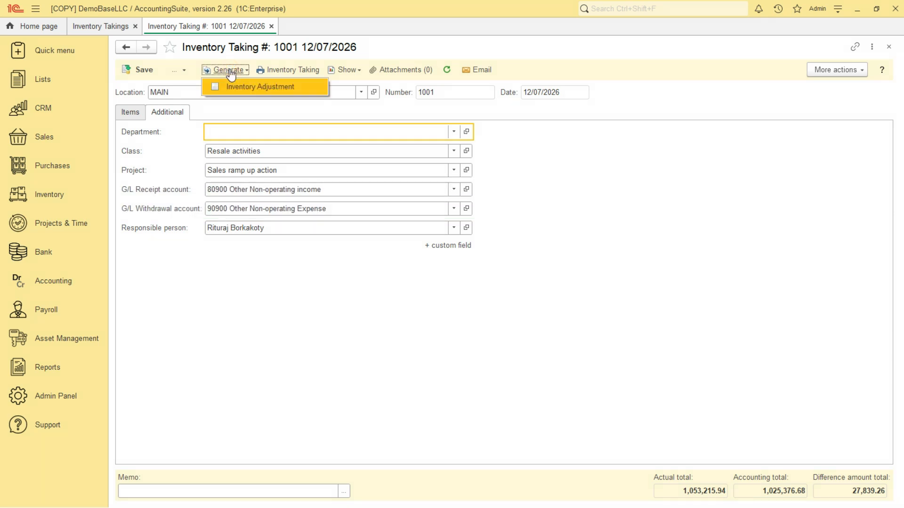
left_click(248, 89)
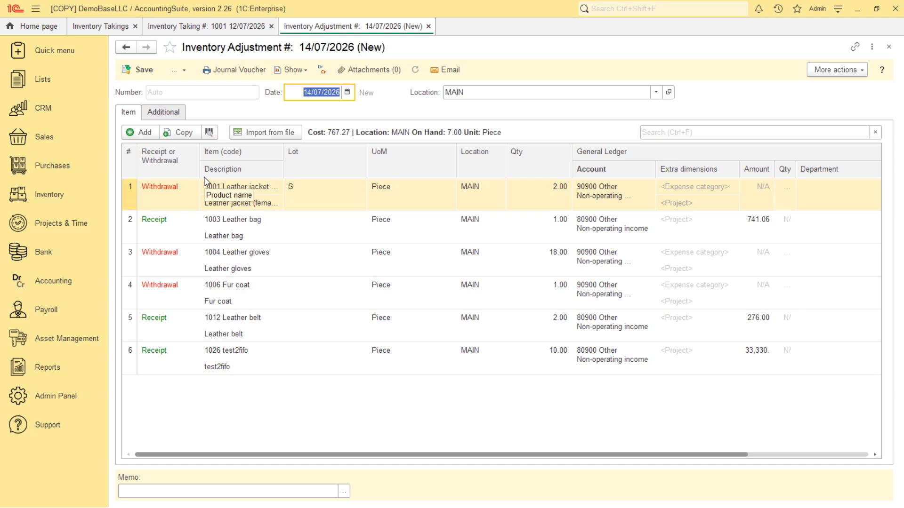
left_click(242, 26)
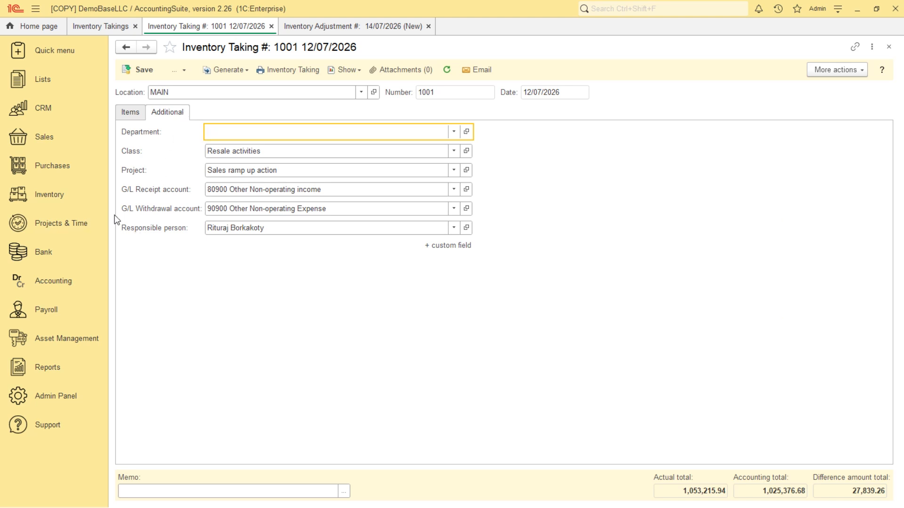
left_click(327, 27)
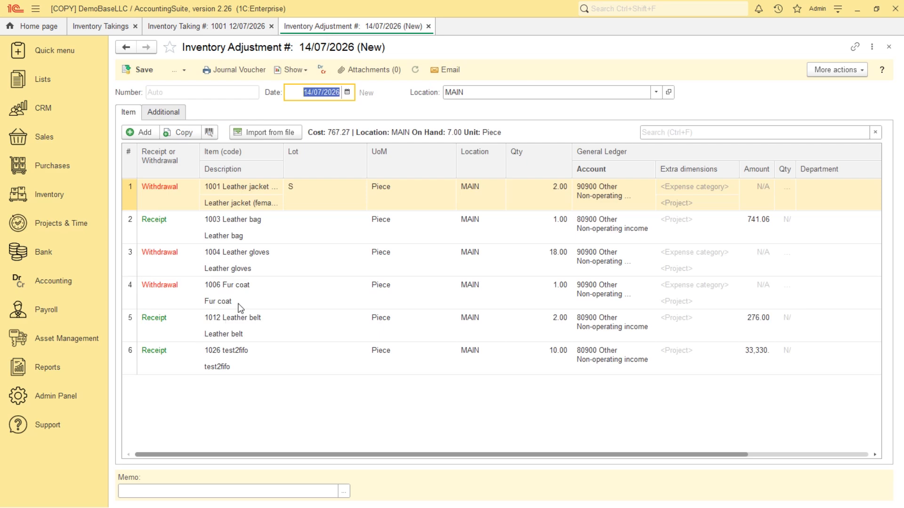
left_click(429, 26)
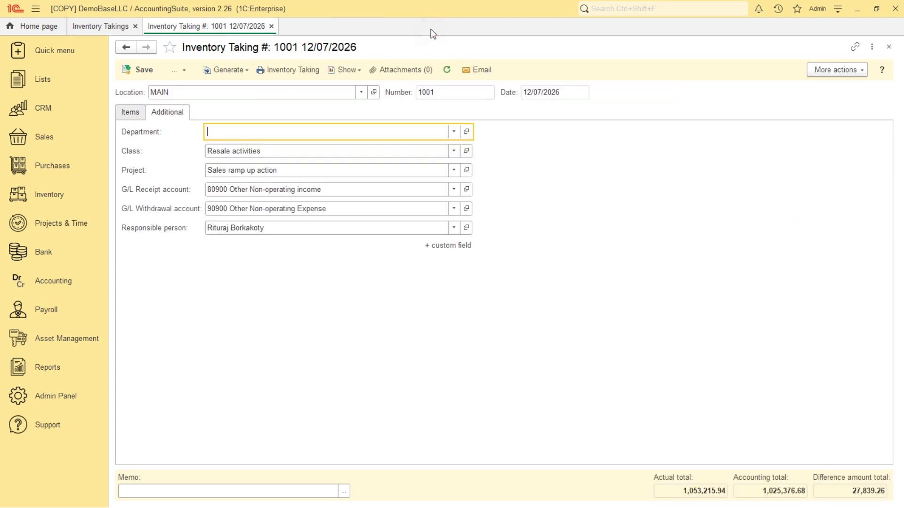
left_click(275, 27)
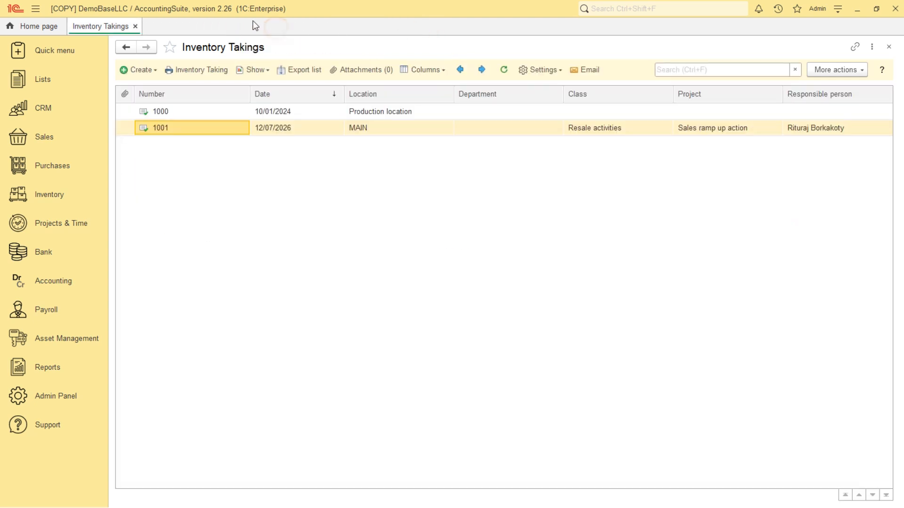
left_click(135, 26)
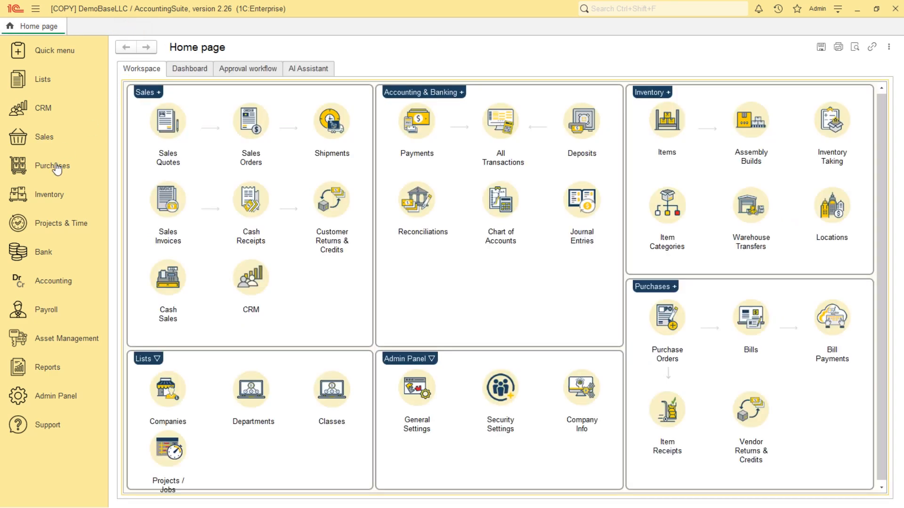
Step: Open the Production location's inventory adjustment dated 13/07/2026 and view its default G/L accounts in the additional details
left_click(52, 197)
left_click(155, 152)
double_click(205, 212)
left_click(171, 115)
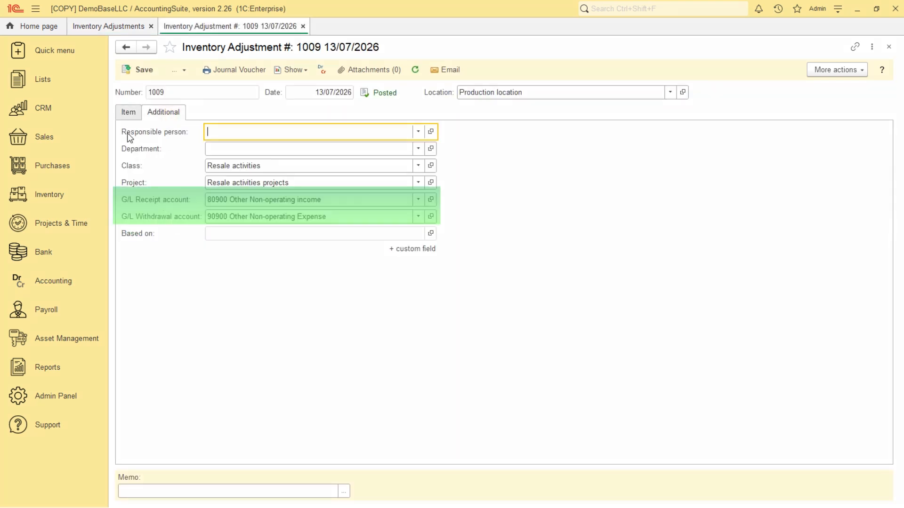
Step: Add a Receipt line to the inventory adjustment for item 1000 Leather jacket (male) with lot S
left_click(130, 113)
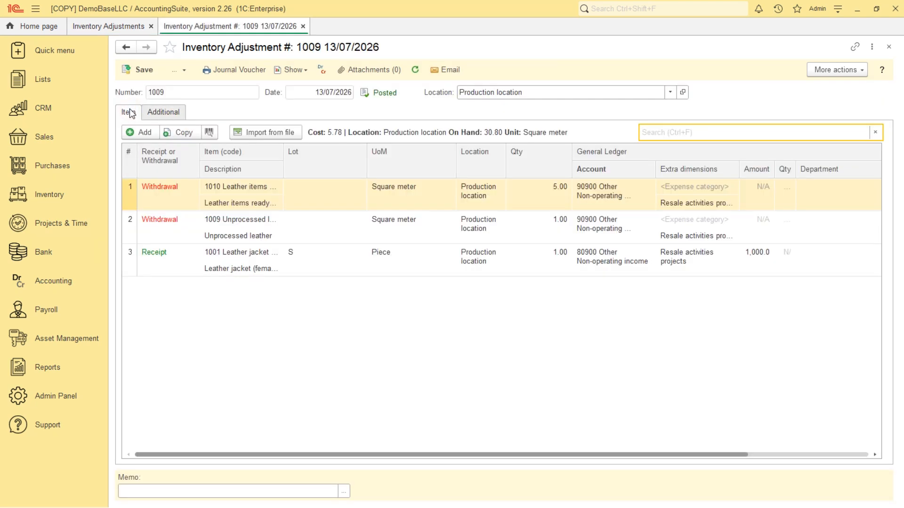
left_click(132, 135)
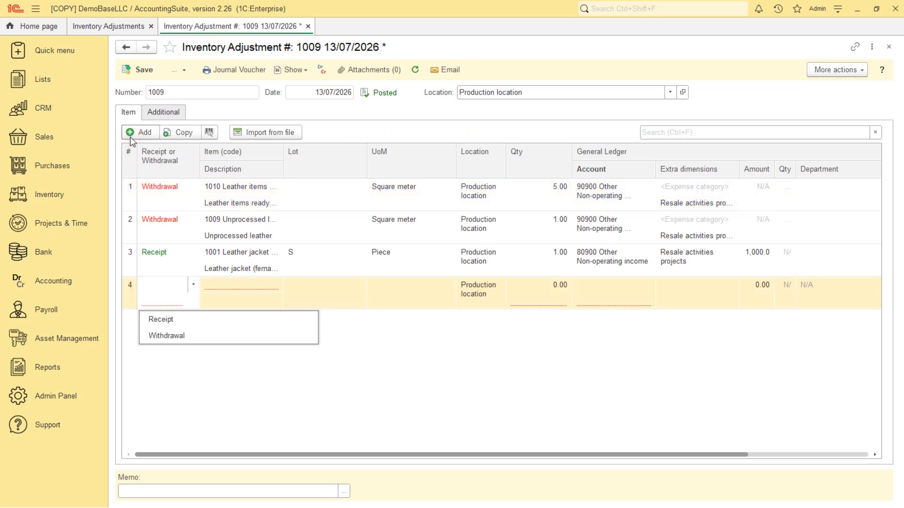
left_click(166, 321)
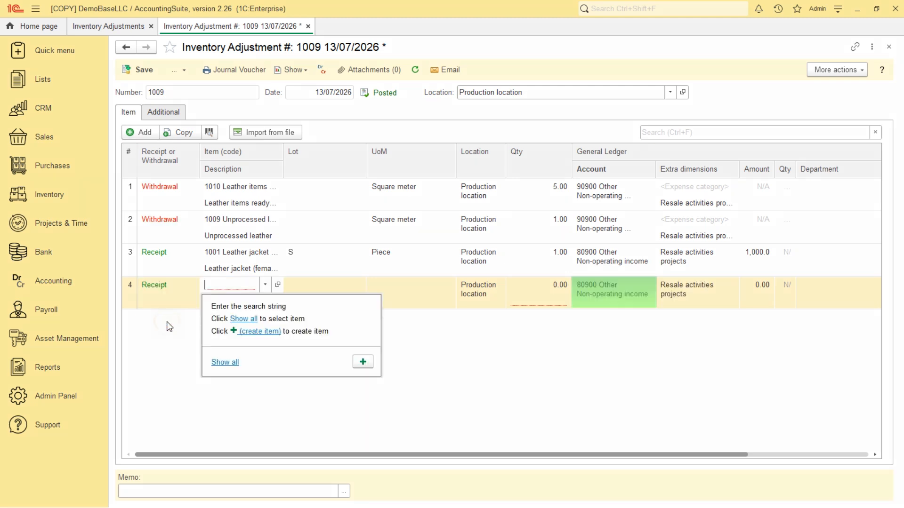
type("1")
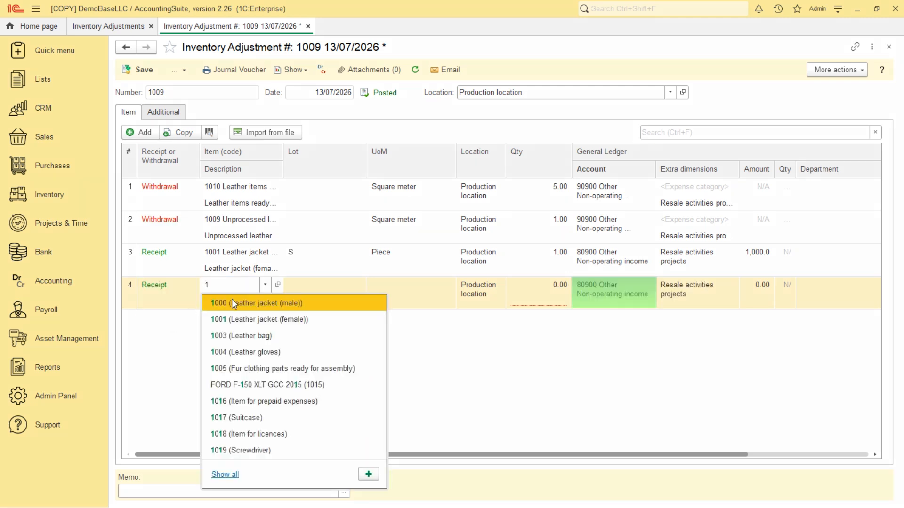
left_click(236, 304)
left_click(307, 300)
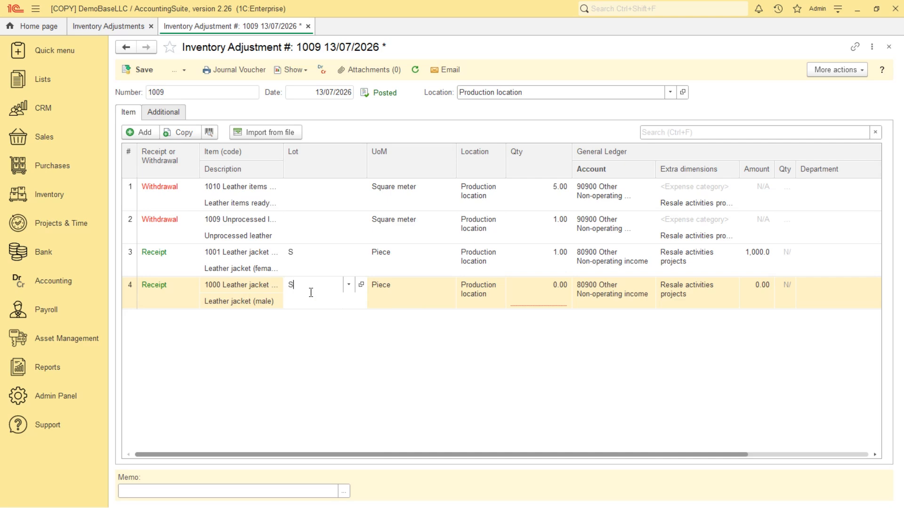
type("S")
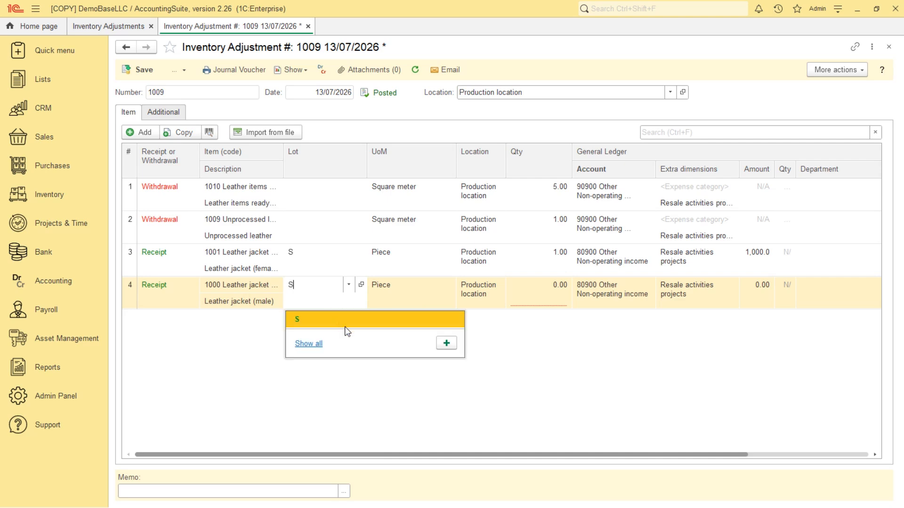
left_click(415, 331)
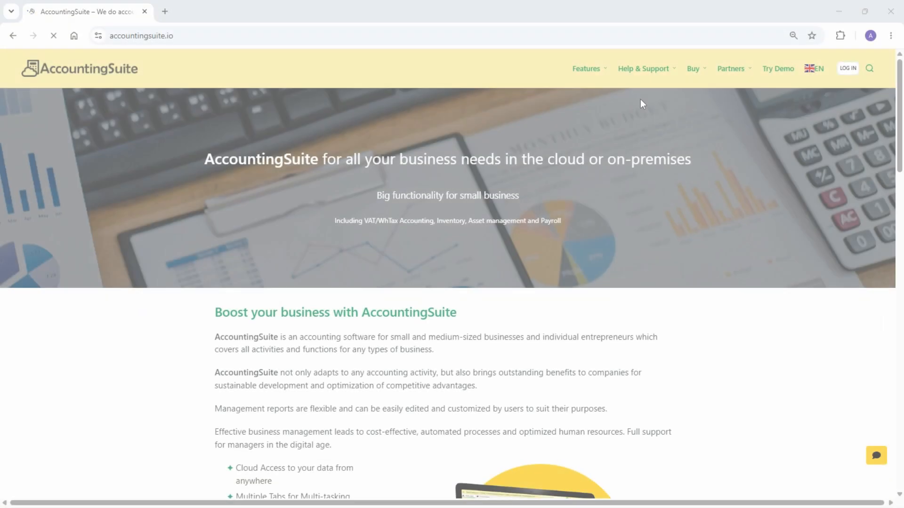
Step: Switch to the AccountingSuite website in the browser, open the Release Notes page, and read through the 2.26.5 notes
mouse_move(638, 84)
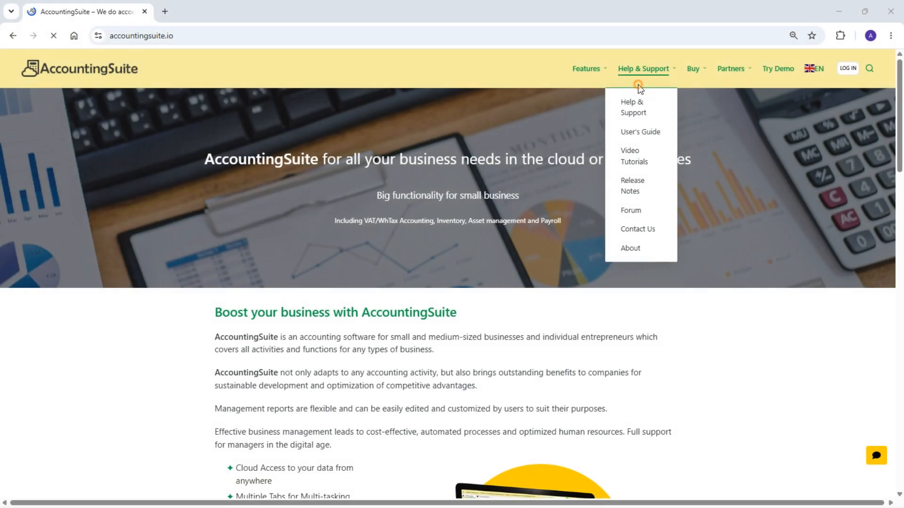
left_click(636, 187)
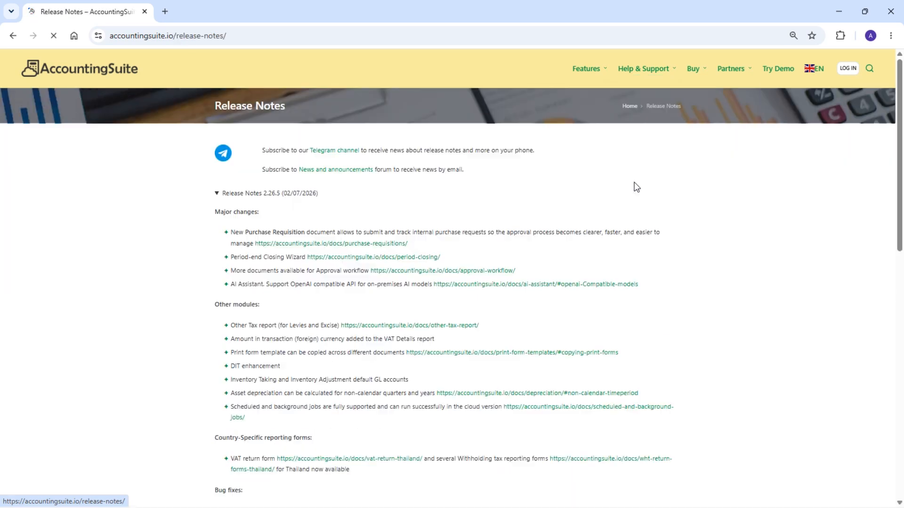
scroll(635, 188, "down", 4)
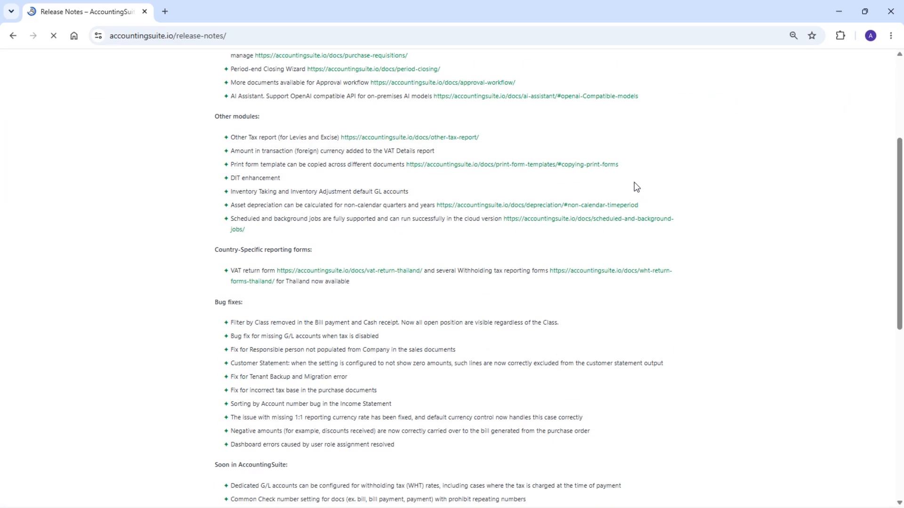
scroll(636, 188, "down", 4)
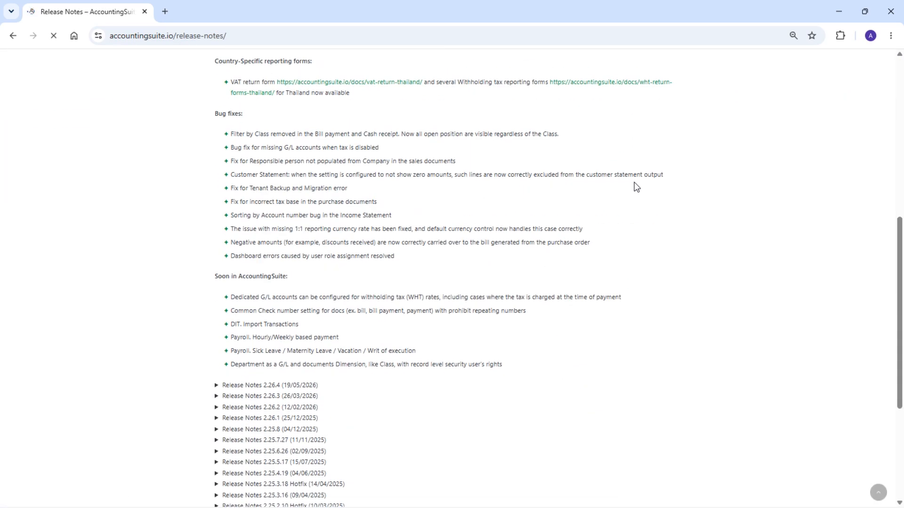